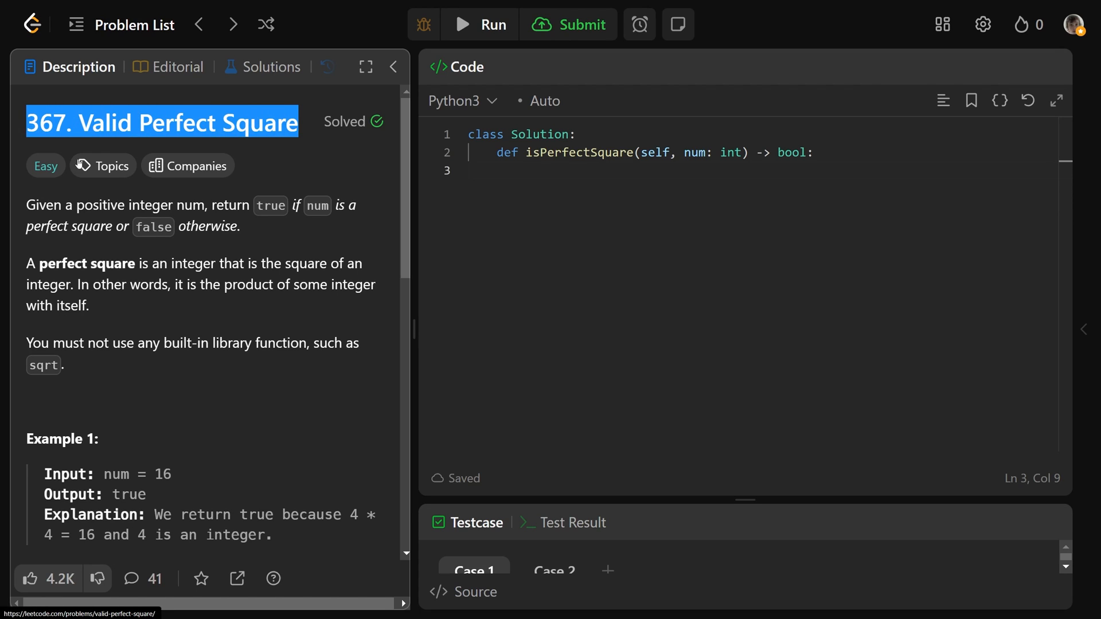
Highlight the key phrases: positive integer num, return true, perfect square, false otherwise, and the perfect-square definition
{"action": "left_click_drag", "start_coordinate": [75, 206], "coordinate": [205, 207]}
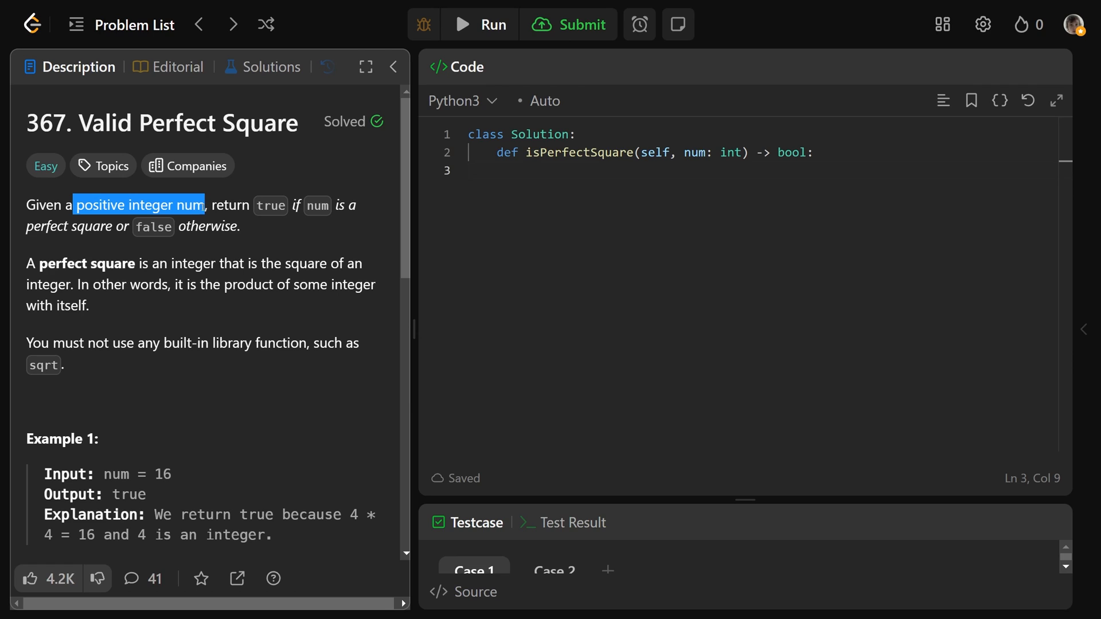
{"action": "left_click_drag", "start_coordinate": [257, 207], "coordinate": [335, 207]}
{"action": "left_click_drag", "start_coordinate": [26, 225], "coordinate": [241, 226]}
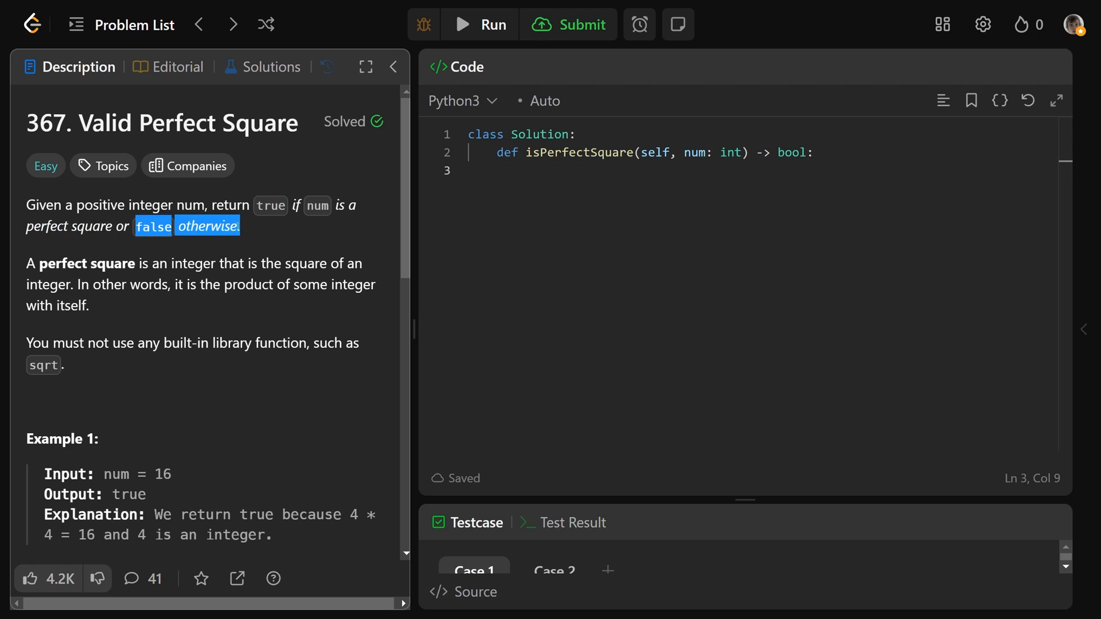
{"action": "left_click_drag", "start_coordinate": [39, 263], "coordinate": [367, 266]}
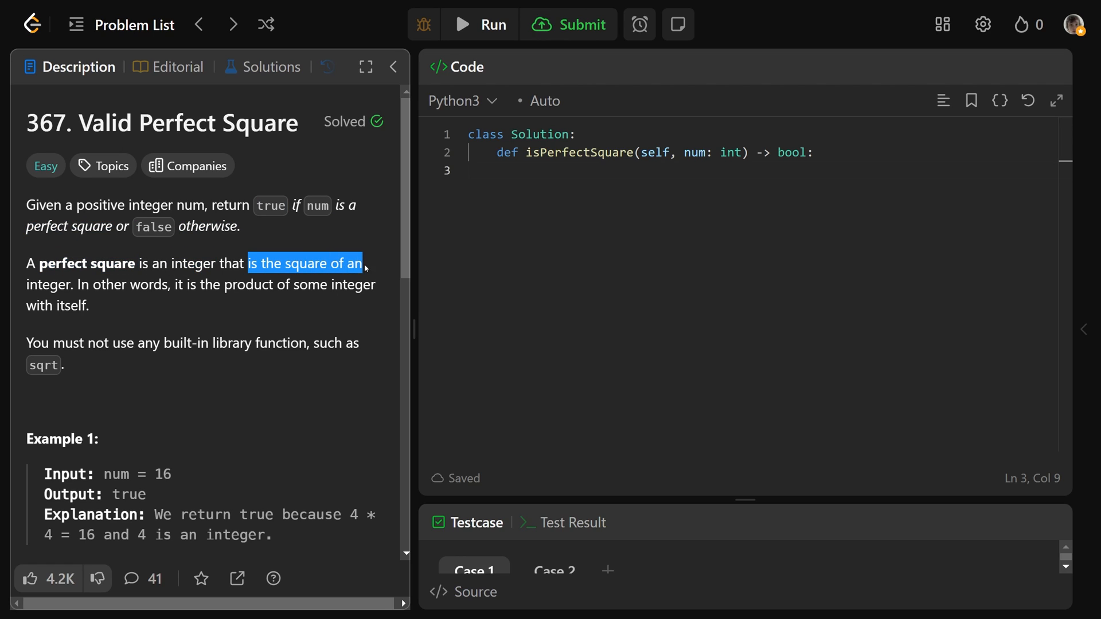
{"action": "left_click_drag", "start_coordinate": [27, 284], "coordinate": [384, 291]}
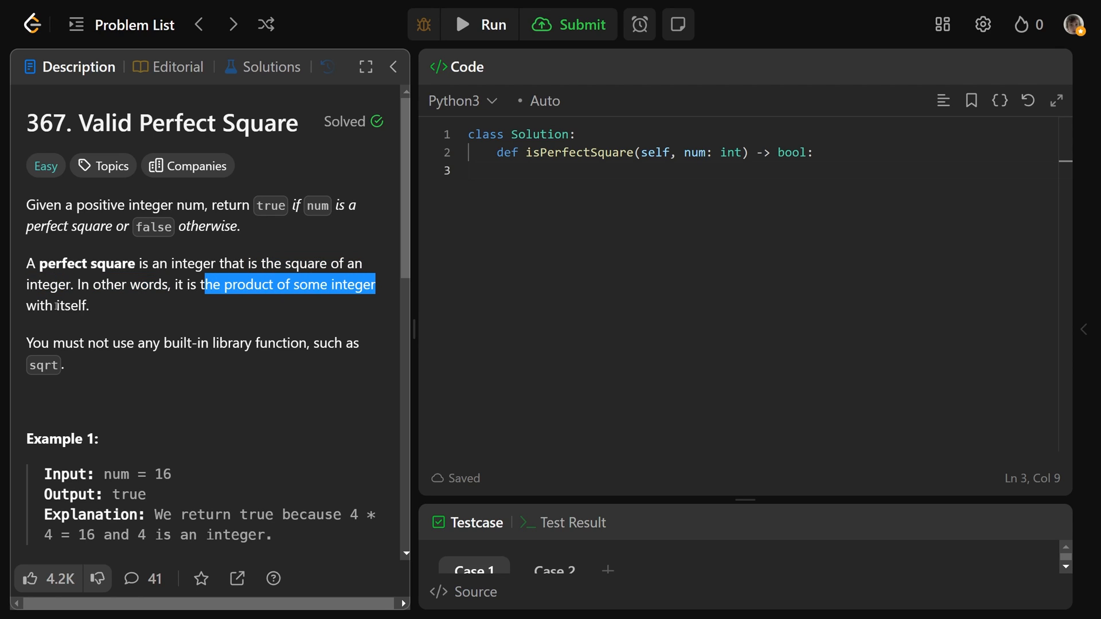
{"action": "left_click_drag", "start_coordinate": [26, 306], "coordinate": [88, 305]}
{"action": "scroll", "coordinate": [101, 304], "scroll_direction": "down", "scroll_amount": 2}
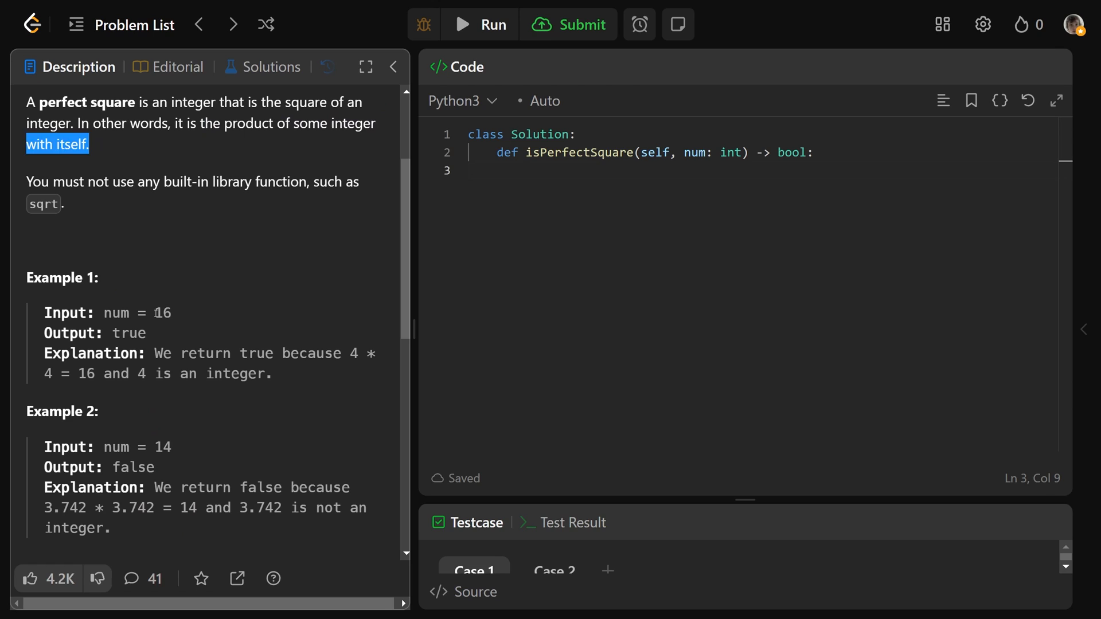
{"action": "left_click_drag", "start_coordinate": [154, 313], "coordinate": [172, 315]}
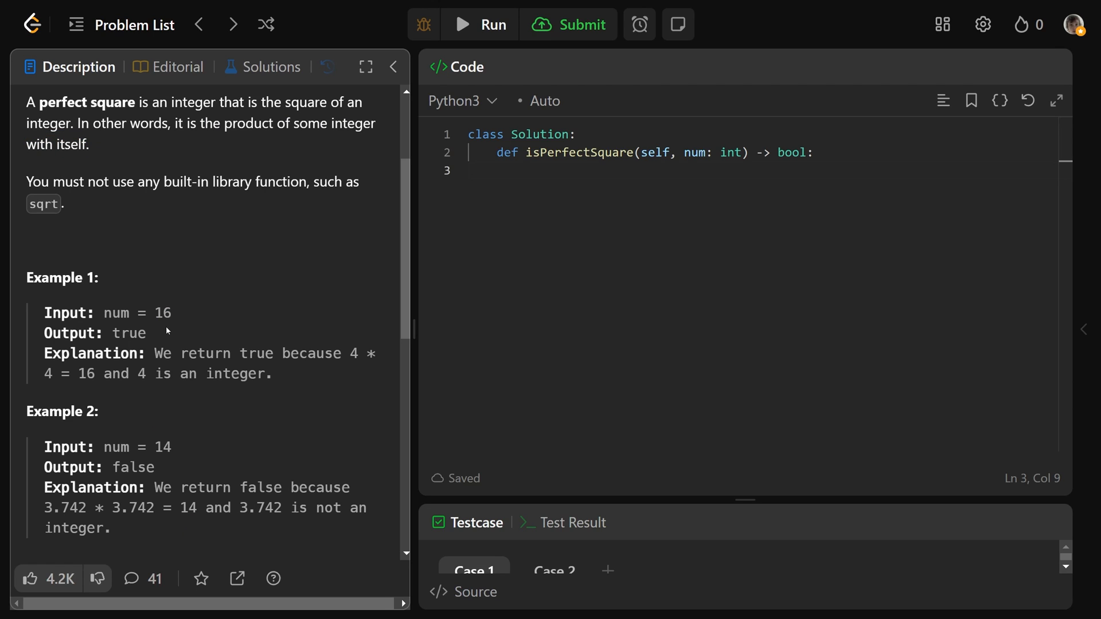
{"action": "left_click_drag", "start_coordinate": [350, 354], "coordinate": [368, 354]}
{"action": "left_click", "coordinate": [350, 354]}
{"action": "left_click_drag", "start_coordinate": [42, 373], "coordinate": [86, 374]}
{"action": "left_click", "coordinate": [181, 319]}
{"action": "mouse_move", "coordinate": [172, 314]}
{"action": "left_mouse_down"}
{"action": "mouse_move", "coordinate": [102, 313]}
{"action": "mouse_move", "coordinate": [155, 314]}
{"action": "left_mouse_up"}
{"action": "double_click", "coordinate": [354, 354]}
{"action": "left_click_drag", "start_coordinate": [146, 335], "coordinate": [112, 334]}
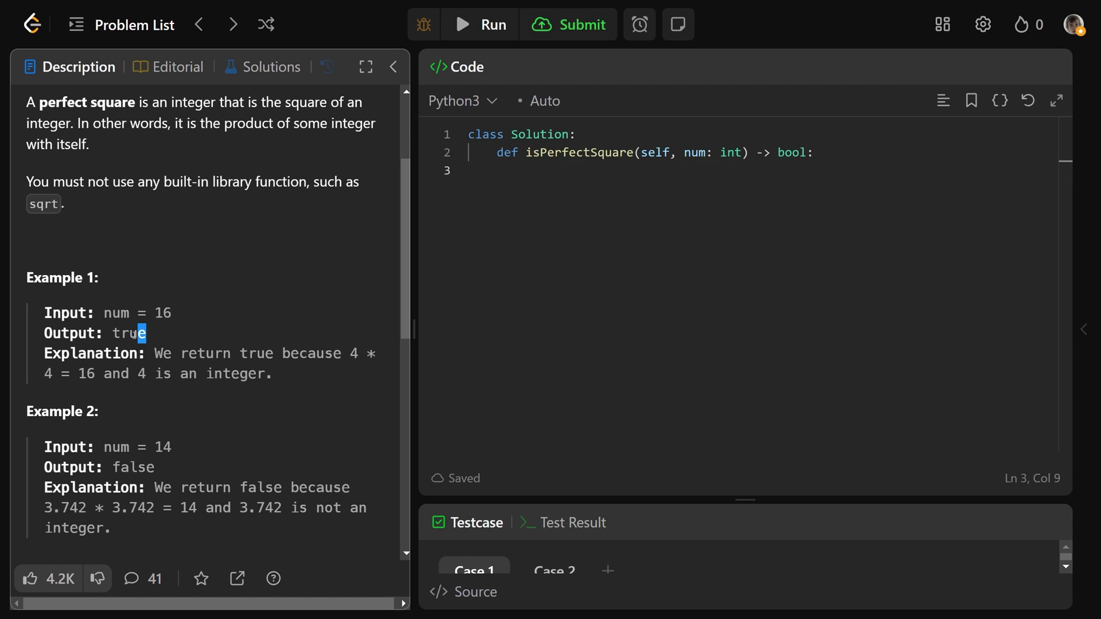
{"action": "left_click", "coordinate": [182, 334]}
{"action": "left_click", "coordinate": [204, 320]}
{"action": "double_click", "coordinate": [141, 373]}
{"action": "left_click", "coordinate": [176, 313]}
{"action": "left_click", "coordinate": [190, 317]}
{"action": "double_click", "coordinate": [141, 374]}
{"action": "left_click", "coordinate": [152, 337]}
{"action": "double_click", "coordinate": [129, 333]}
{"action": "left_click", "coordinate": [188, 320]}
{"action": "scroll", "coordinate": [180, 312], "scroll_direction": "up", "scroll_amount": 2}
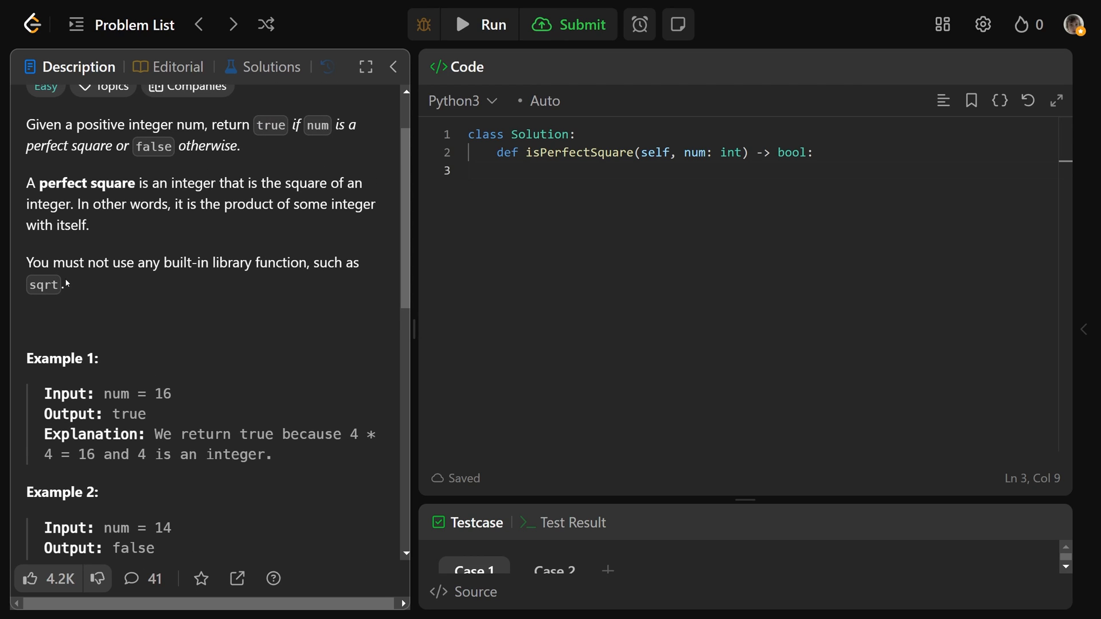
{"action": "left_click_drag", "start_coordinate": [27, 265], "coordinate": [308, 264]}
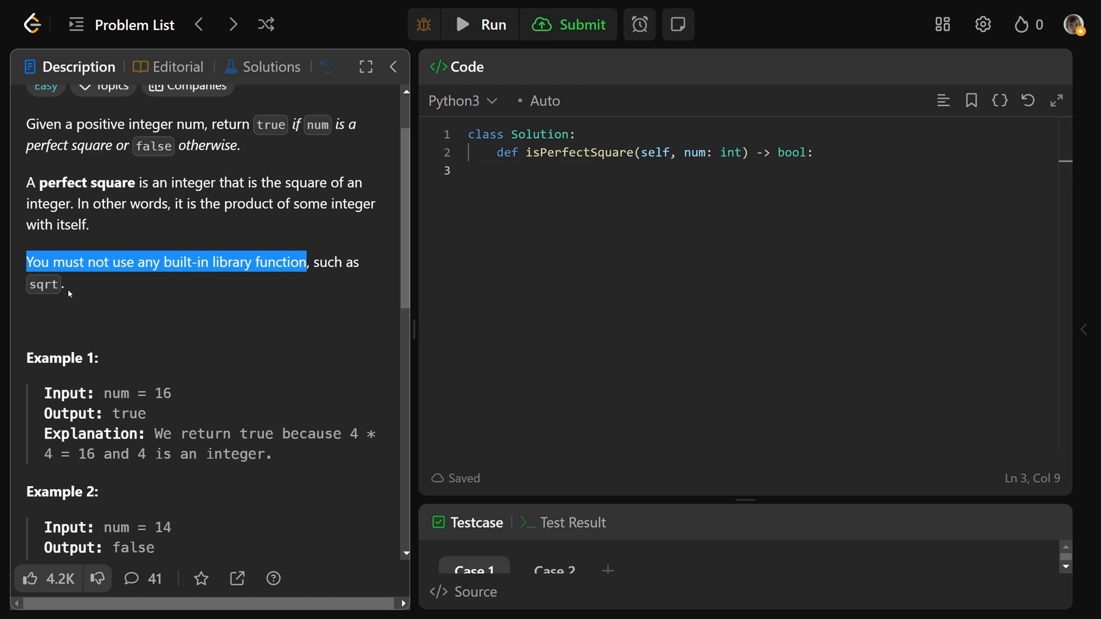
{"action": "double_click", "coordinate": [48, 284]}
{"action": "left_click", "coordinate": [102, 294]}
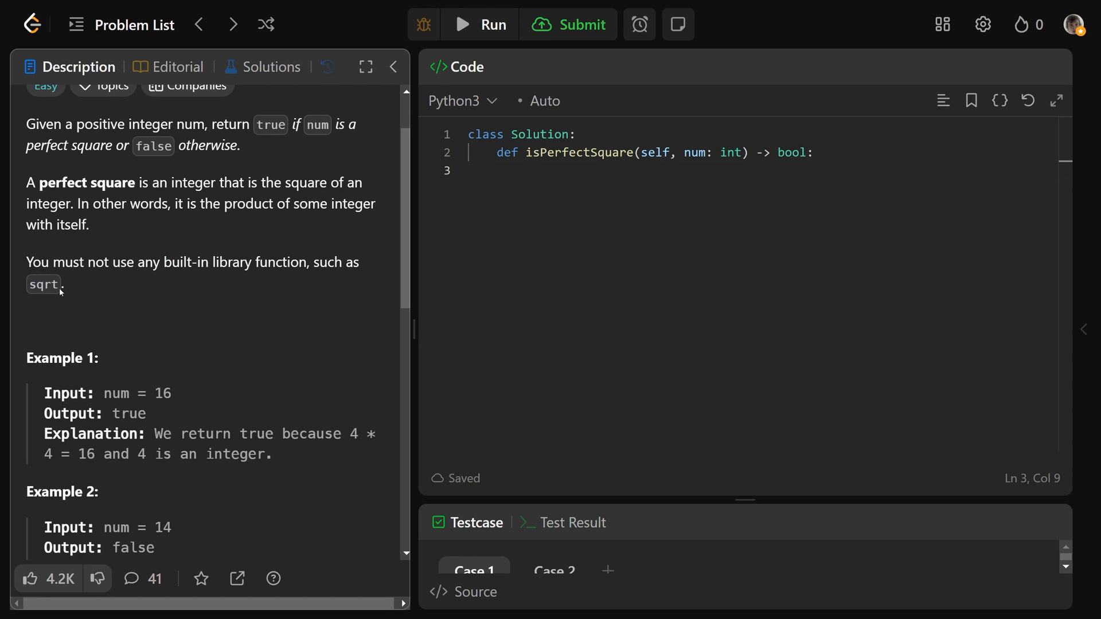
{"action": "left_click_drag", "start_coordinate": [31, 285], "coordinate": [60, 289]}
{"action": "left_click", "coordinate": [90, 292]}
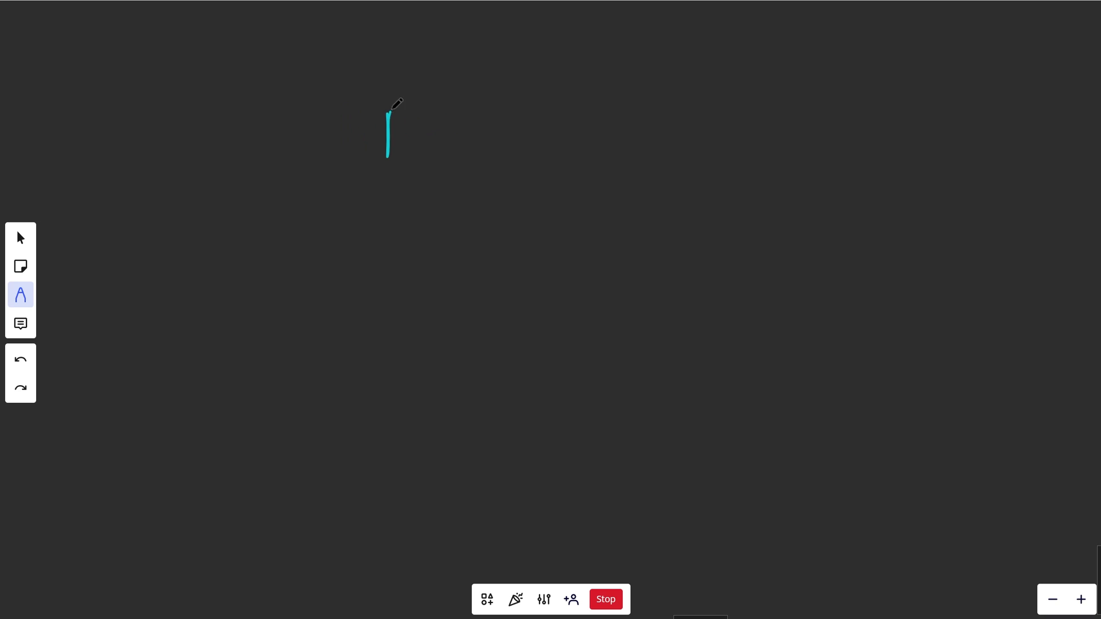
Write num = 16 at the top of the whiteboard with the pen
{"action": "mouse_move", "coordinate": [494, 114]}
{"action": "left_mouse_down"}
{"action": "mouse_move", "coordinate": [535, 137]}
{"action": "mouse_move", "coordinate": [589, 109]}
{"action": "left_mouse_up"}
{"action": "left_click_drag", "start_coordinate": [565, 129], "coordinate": [589, 128]}
{"action": "left_click_drag", "start_coordinate": [615, 86], "coordinate": [620, 141]}
{"action": "left_click_drag", "start_coordinate": [653, 91], "coordinate": [663, 129]}
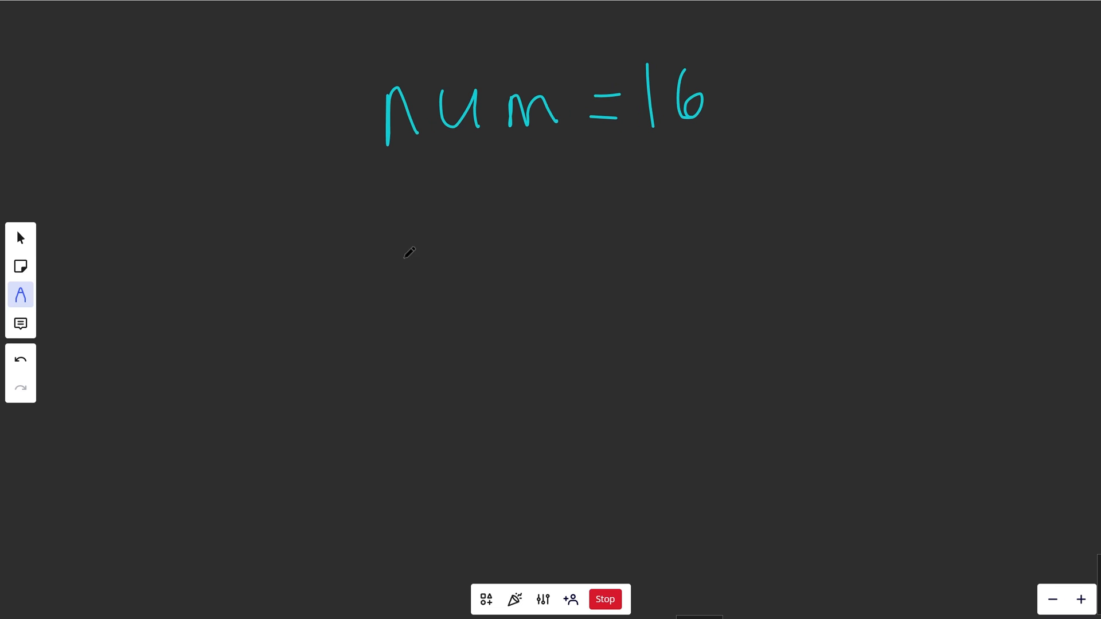
Write the trial squares 1² = 1, 2² = 4, 3² = 9 and 4² = 16 below num
{"action": "left_click_drag", "start_coordinate": [302, 250], "coordinate": [307, 303]}
{"action": "mouse_move", "coordinate": [321, 225]}
{"action": "left_mouse_down"}
{"action": "mouse_move", "coordinate": [341, 249]}
{"action": "mouse_move", "coordinate": [398, 267]}
{"action": "left_mouse_up"}
{"action": "left_click_drag", "start_coordinate": [379, 281], "coordinate": [398, 280]}
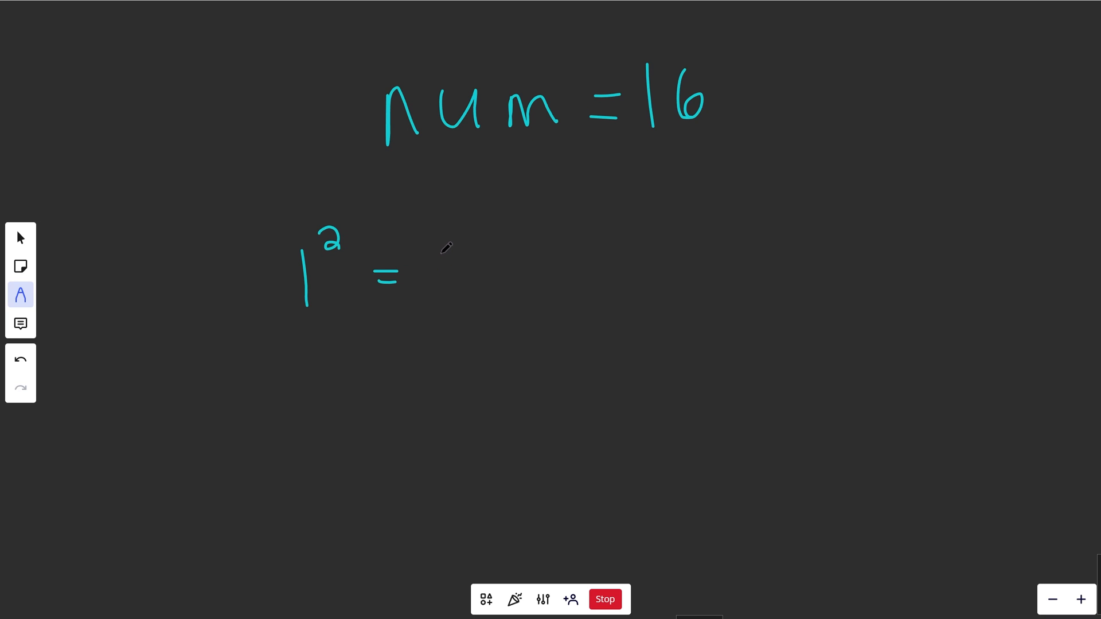
{"action": "left_click_drag", "start_coordinate": [447, 237], "coordinate": [451, 284]}
{"action": "left_click_drag", "start_coordinate": [293, 366], "coordinate": [324, 404]}
{"action": "mouse_move", "coordinate": [319, 331]}
{"action": "left_mouse_down"}
{"action": "mouse_move", "coordinate": [400, 367]}
{"action": "mouse_move", "coordinate": [401, 380]}
{"action": "left_mouse_up"}
{"action": "mouse_move", "coordinate": [447, 342]}
{"action": "left_mouse_down"}
{"action": "mouse_move", "coordinate": [464, 364]}
{"action": "mouse_move", "coordinate": [465, 389]}
{"action": "left_mouse_up"}
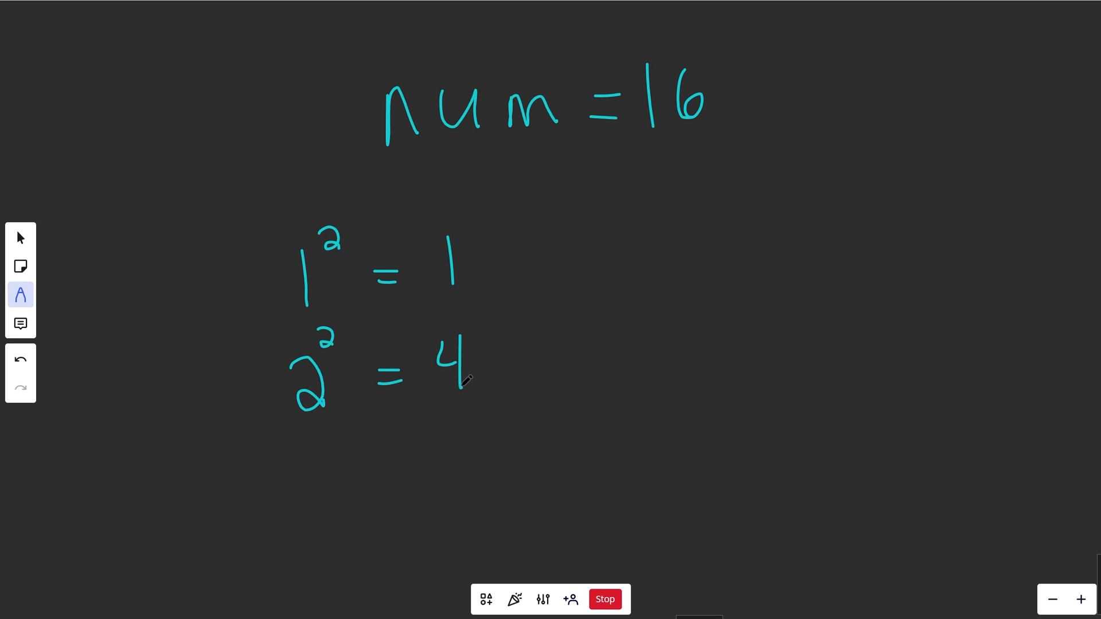
{"action": "left_click_drag", "start_coordinate": [549, 232], "coordinate": [557, 270]}
{"action": "left_click_drag", "start_coordinate": [573, 208], "coordinate": [638, 235]}
{"action": "mouse_move", "coordinate": [607, 251]}
{"action": "left_mouse_down"}
{"action": "mouse_move", "coordinate": [641, 250]}
{"action": "mouse_move", "coordinate": [644, 226]}
{"action": "mouse_move", "coordinate": [662, 253]}
{"action": "left_mouse_up"}
{"action": "mouse_move", "coordinate": [556, 326]}
{"action": "left_mouse_down"}
{"action": "mouse_move", "coordinate": [581, 349]}
{"action": "mouse_move", "coordinate": [574, 372]}
{"action": "left_mouse_up"}
{"action": "mouse_move", "coordinate": [583, 310]}
{"action": "left_mouse_down"}
{"action": "mouse_move", "coordinate": [642, 330]}
{"action": "mouse_move", "coordinate": [654, 358]}
{"action": "left_mouse_up"}
{"action": "left_click_drag", "start_coordinate": [679, 325], "coordinate": [677, 356]}
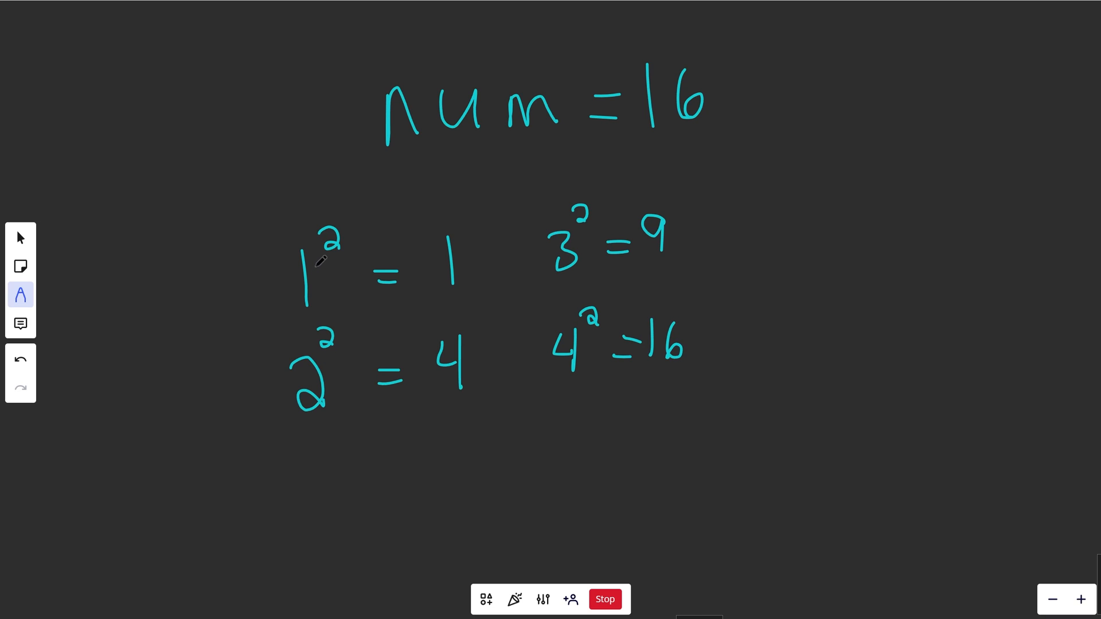
Circle the bases 1, 2, 3 and 4, then switch to the Select tool
{"action": "mouse_move", "coordinate": [320, 249]}
{"action": "left_mouse_down"}
{"action": "mouse_move", "coordinate": [284, 258]}
{"action": "mouse_move", "coordinate": [320, 310]}
{"action": "mouse_move", "coordinate": [318, 250]}
{"action": "left_mouse_up"}
{"action": "mouse_move", "coordinate": [303, 345]}
{"action": "left_mouse_down"}
{"action": "mouse_move", "coordinate": [332, 371]}
{"action": "mouse_move", "coordinate": [332, 405]}
{"action": "mouse_move", "coordinate": [303, 345]}
{"action": "left_mouse_up"}
{"action": "mouse_move", "coordinate": [568, 225]}
{"action": "left_mouse_down"}
{"action": "mouse_move", "coordinate": [537, 266]}
{"action": "mouse_move", "coordinate": [578, 229]}
{"action": "left_mouse_up"}
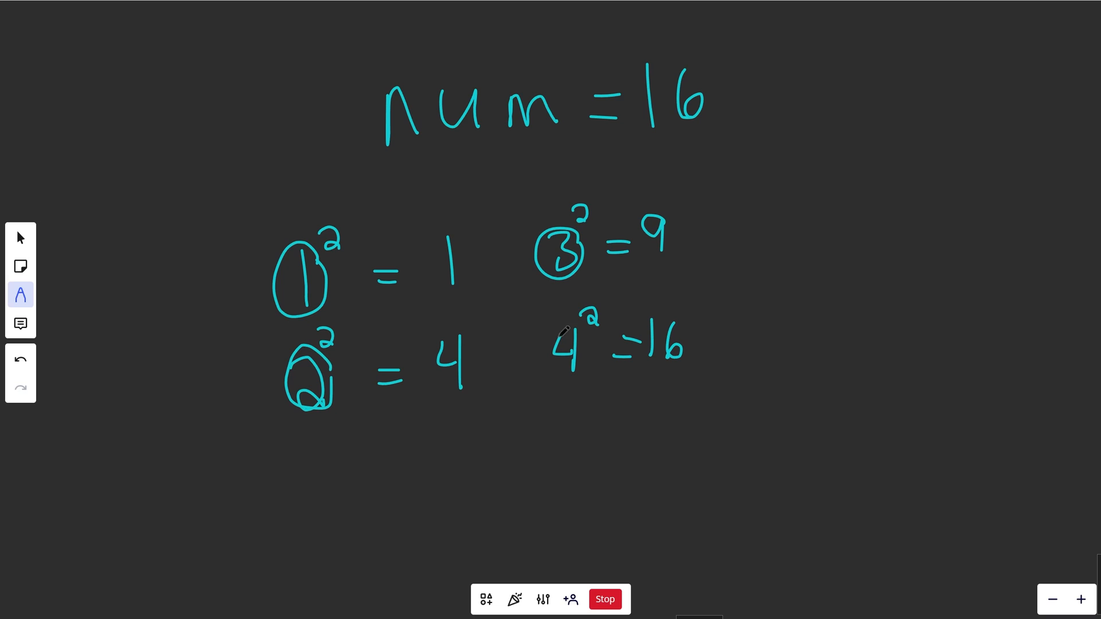
{"action": "mouse_move", "coordinate": [568, 319]}
{"action": "left_mouse_down"}
{"action": "mouse_move", "coordinate": [539, 362]}
{"action": "mouse_move", "coordinate": [571, 319]}
{"action": "left_mouse_up"}
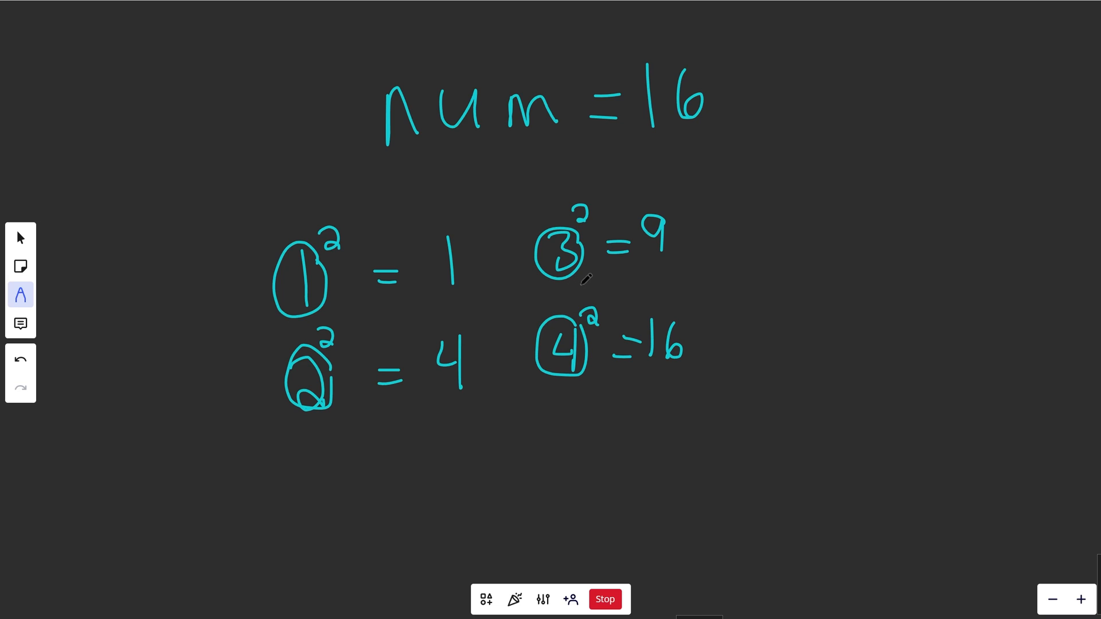
{"action": "key", "text": "v"}
Delete the four squared equations and change num = 16 to num = 17
{"action": "left_click_drag", "start_coordinate": [720, 181], "coordinate": [255, 394]}
{"action": "key", "text": "Delete"}
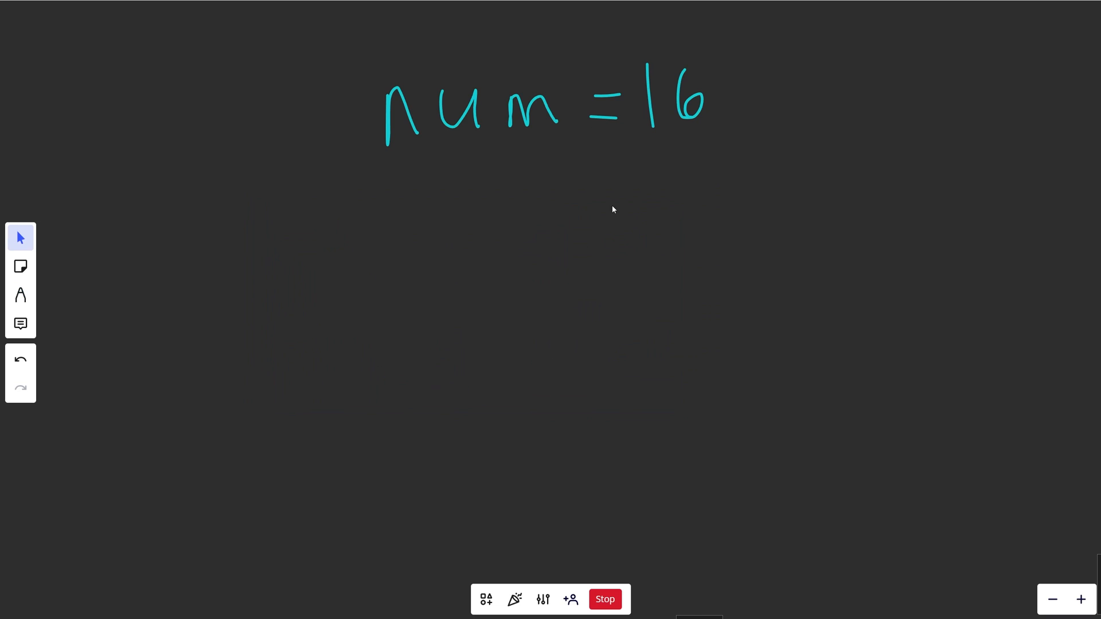
{"action": "left_click", "coordinate": [695, 121]}
{"action": "key", "text": "Delete"}
{"action": "key", "text": "p"}
{"action": "left_click_drag", "start_coordinate": [661, 74], "coordinate": [719, 74]}
{"action": "mouse_move", "coordinate": [720, 74]}
{"action": "left_mouse_down"}
{"action": "mouse_move", "coordinate": [695, 114]}
{"action": "mouse_move", "coordinate": [722, 94]}
{"action": "left_mouse_up"}
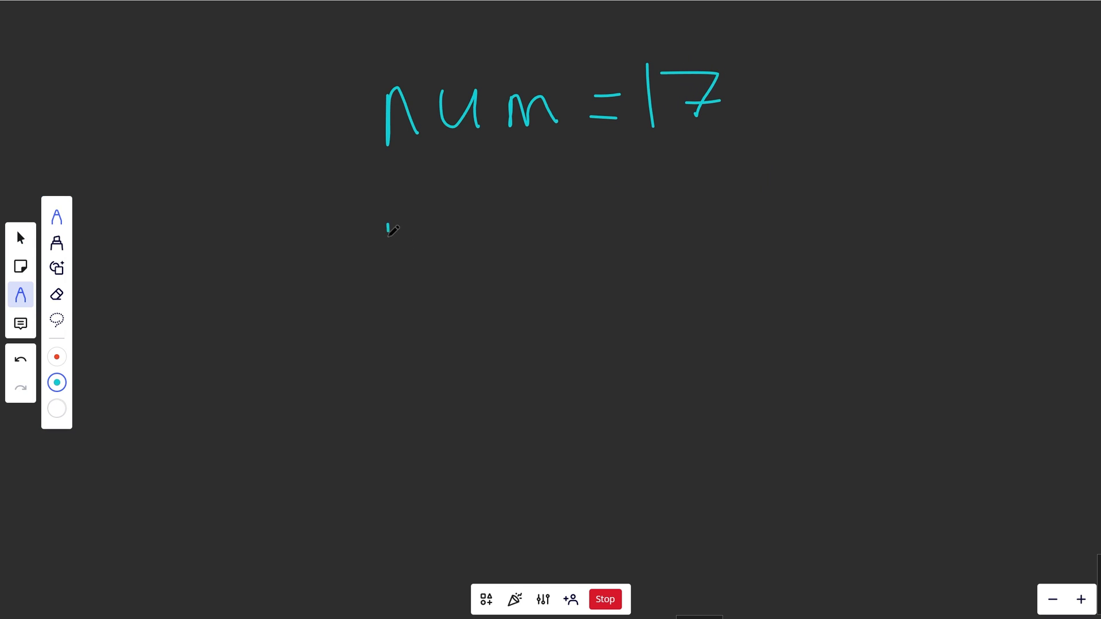
Write the first column of squares 1² = 1, 2² = 4 and 3² = 9 below num = 17
{"action": "mouse_move", "coordinate": [389, 226]}
{"action": "left_mouse_down"}
{"action": "mouse_move", "coordinate": [382, 270]}
{"action": "mouse_move", "coordinate": [422, 217]}
{"action": "mouse_move", "coordinate": [442, 253]}
{"action": "left_mouse_up"}
{"action": "left_click_drag", "start_coordinate": [475, 222], "coordinate": [475, 263]}
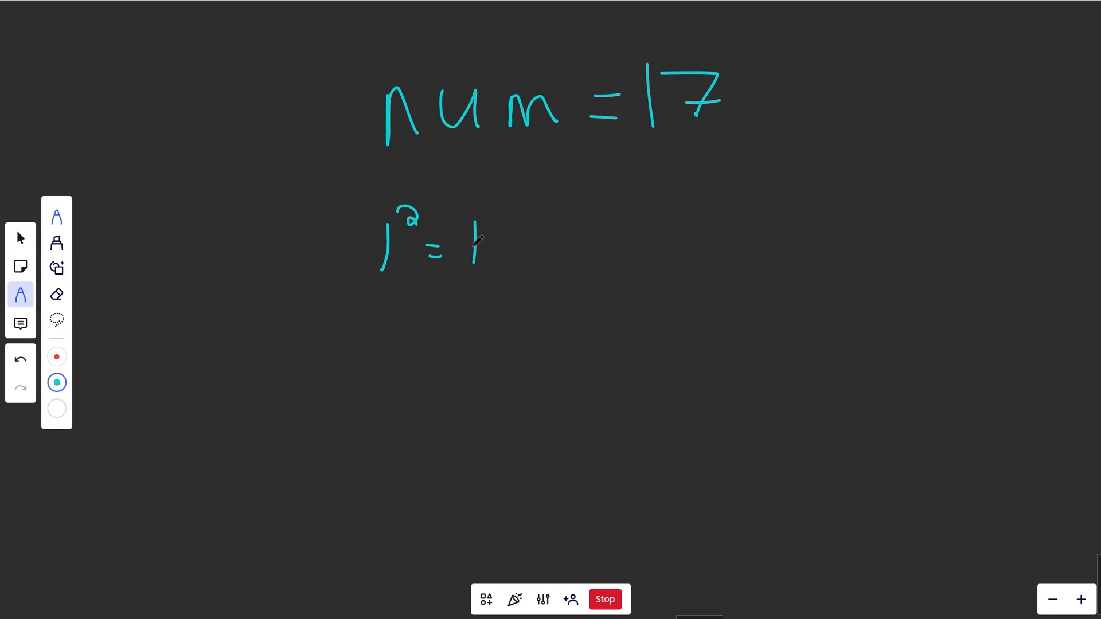
{"action": "left_click_drag", "start_coordinate": [373, 320], "coordinate": [412, 343]}
{"action": "mouse_move", "coordinate": [410, 296]}
{"action": "left_mouse_down"}
{"action": "mouse_move", "coordinate": [422, 281]}
{"action": "mouse_move", "coordinate": [423, 306]}
{"action": "mouse_move", "coordinate": [453, 319]}
{"action": "left_mouse_up"}
{"action": "left_click_drag", "start_coordinate": [437, 335], "coordinate": [455, 334]}
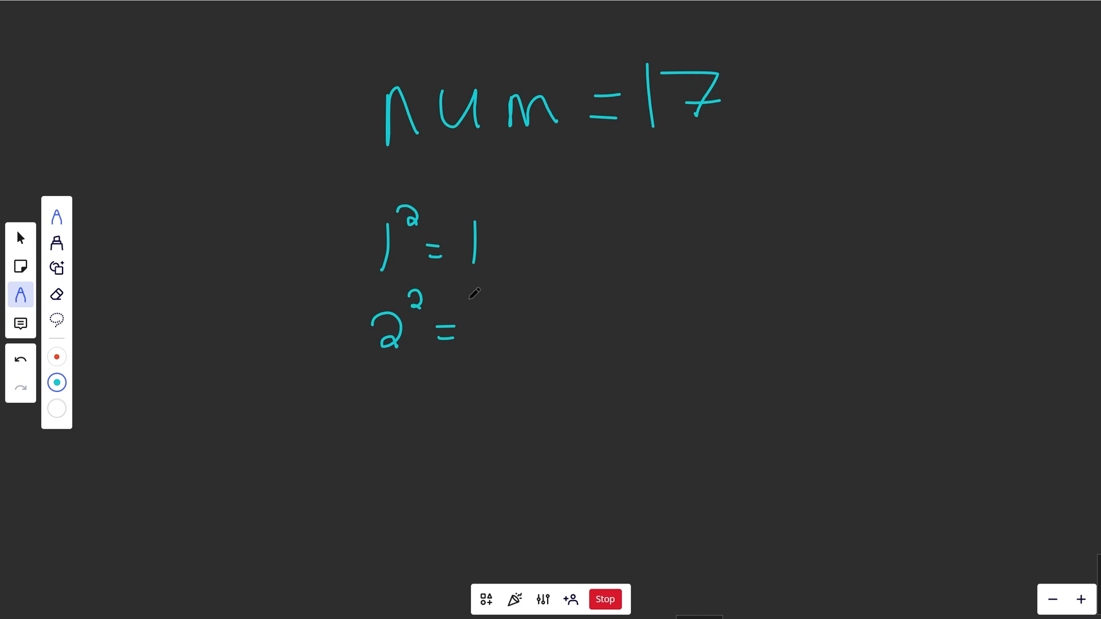
{"action": "left_click_drag", "start_coordinate": [470, 293], "coordinate": [489, 310]}
{"action": "left_click_drag", "start_coordinate": [482, 298], "coordinate": [474, 344]}
{"action": "left_click_drag", "start_coordinate": [370, 387], "coordinate": [387, 415]}
{"action": "mouse_move", "coordinate": [405, 369]}
{"action": "left_mouse_down"}
{"action": "mouse_move", "coordinate": [464, 384]}
{"action": "mouse_move", "coordinate": [467, 399]}
{"action": "mouse_move", "coordinate": [494, 406]}
{"action": "left_mouse_up"}
Write the second column 4² = 16, 5² = 25 and 6² = 36, undoing stray circles around 17 and 25
{"action": "mouse_move", "coordinate": [594, 216]}
{"action": "left_mouse_down"}
{"action": "mouse_move", "coordinate": [586, 241]}
{"action": "mouse_move", "coordinate": [606, 237]}
{"action": "left_mouse_up"}
{"action": "left_click_drag", "start_coordinate": [603, 212], "coordinate": [601, 260]}
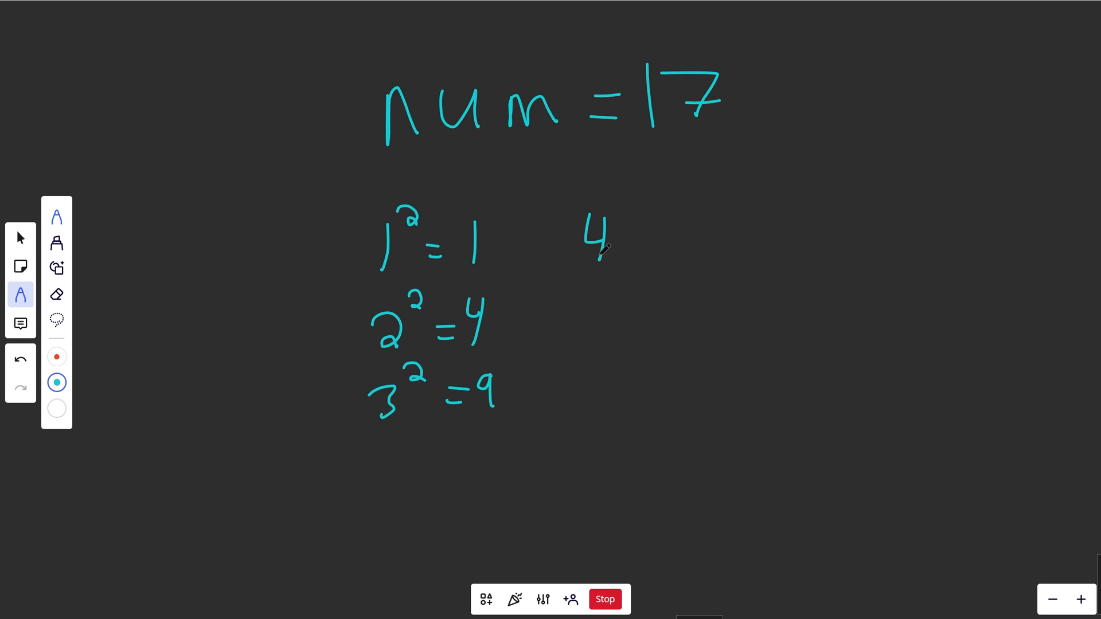
{"action": "left_click_drag", "start_coordinate": [608, 203], "coordinate": [652, 223]}
{"action": "left_click_drag", "start_coordinate": [637, 248], "coordinate": [671, 249]}
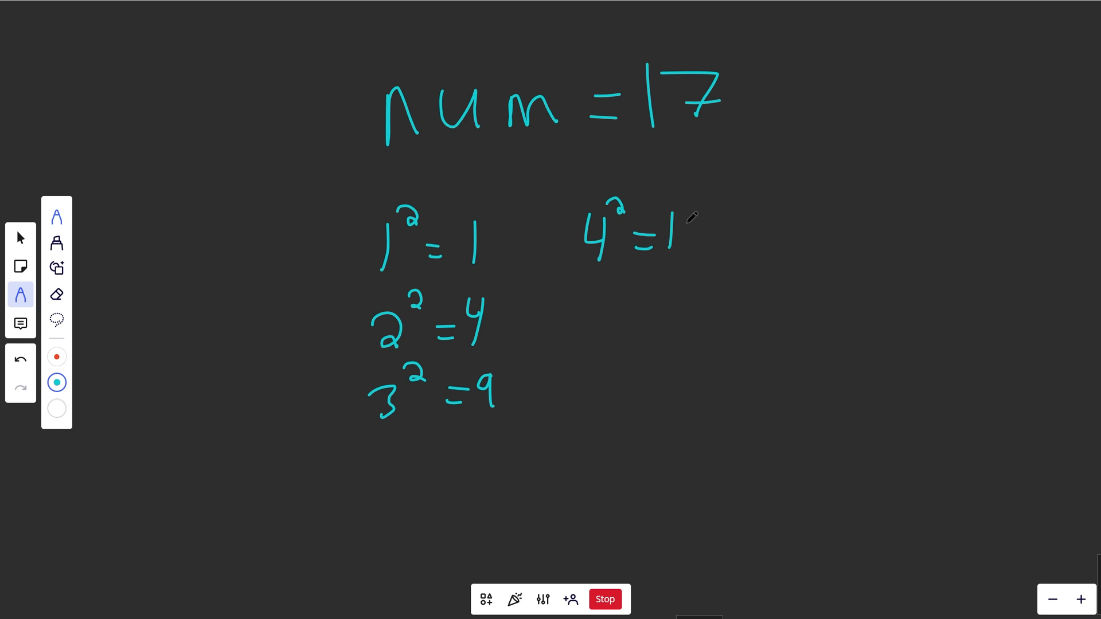
{"action": "left_click_drag", "start_coordinate": [694, 214], "coordinate": [698, 249]}
{"action": "mouse_move", "coordinate": [606, 292]}
{"action": "left_mouse_down"}
{"action": "mouse_move", "coordinate": [588, 334]}
{"action": "mouse_move", "coordinate": [628, 293]}
{"action": "mouse_move", "coordinate": [671, 314]}
{"action": "left_mouse_up"}
{"action": "mouse_move", "coordinate": [650, 327]}
{"action": "left_mouse_down"}
{"action": "mouse_move", "coordinate": [719, 321]}
{"action": "mouse_move", "coordinate": [692, 345]}
{"action": "left_mouse_up"}
{"action": "mouse_move", "coordinate": [733, 289]}
{"action": "left_mouse_down"}
{"action": "mouse_move", "coordinate": [667, 306]}
{"action": "mouse_move", "coordinate": [688, 343]}
{"action": "mouse_move", "coordinate": [723, 331]}
{"action": "left_mouse_up"}
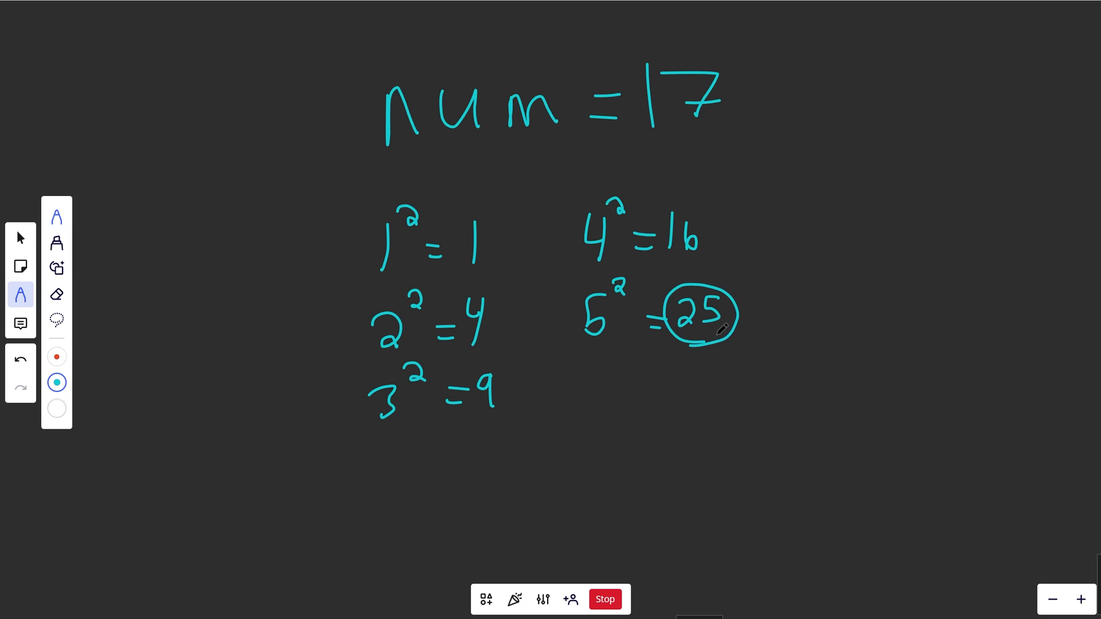
{"action": "mouse_move", "coordinate": [656, 129]}
{"action": "left_mouse_down"}
{"action": "mouse_move", "coordinate": [740, 94]}
{"action": "mouse_move", "coordinate": [662, 136]}
{"action": "left_mouse_up"}
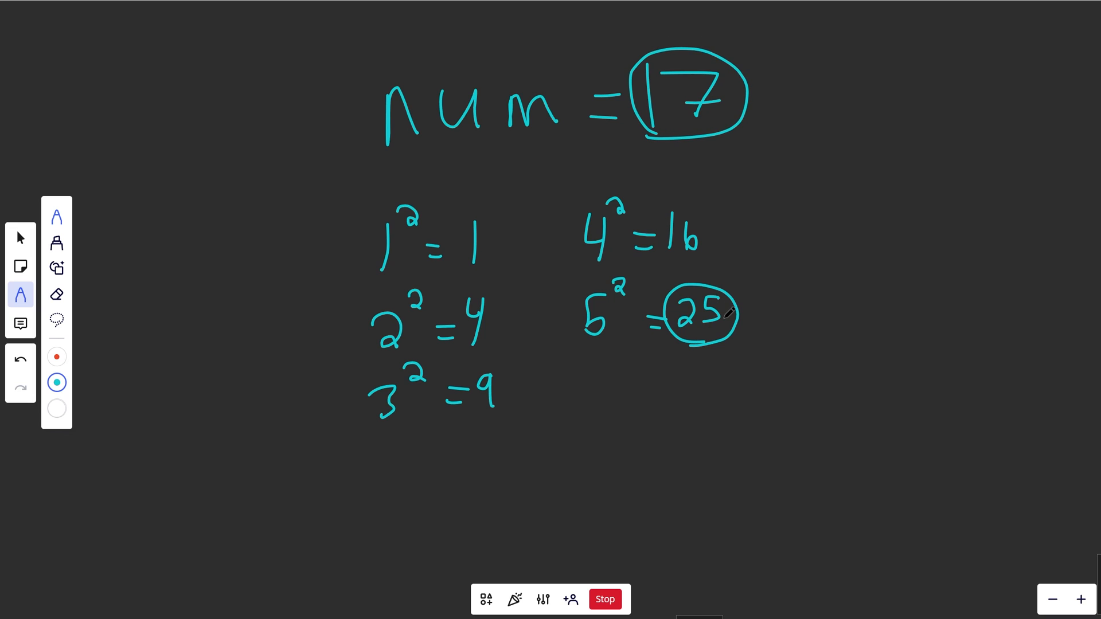
{"action": "key", "text": "ctrl+z"}
{"action": "key", "text": "ctrl+z"}
{"action": "mouse_move", "coordinate": [603, 374]}
{"action": "left_mouse_down"}
{"action": "mouse_move", "coordinate": [606, 413]}
{"action": "mouse_move", "coordinate": [618, 374]}
{"action": "mouse_move", "coordinate": [658, 389]}
{"action": "left_mouse_up"}
{"action": "mouse_move", "coordinate": [639, 403]}
{"action": "left_mouse_down"}
{"action": "mouse_move", "coordinate": [695, 394]}
{"action": "mouse_move", "coordinate": [686, 410]}
{"action": "mouse_move", "coordinate": [710, 407]}
{"action": "left_mouse_up"}
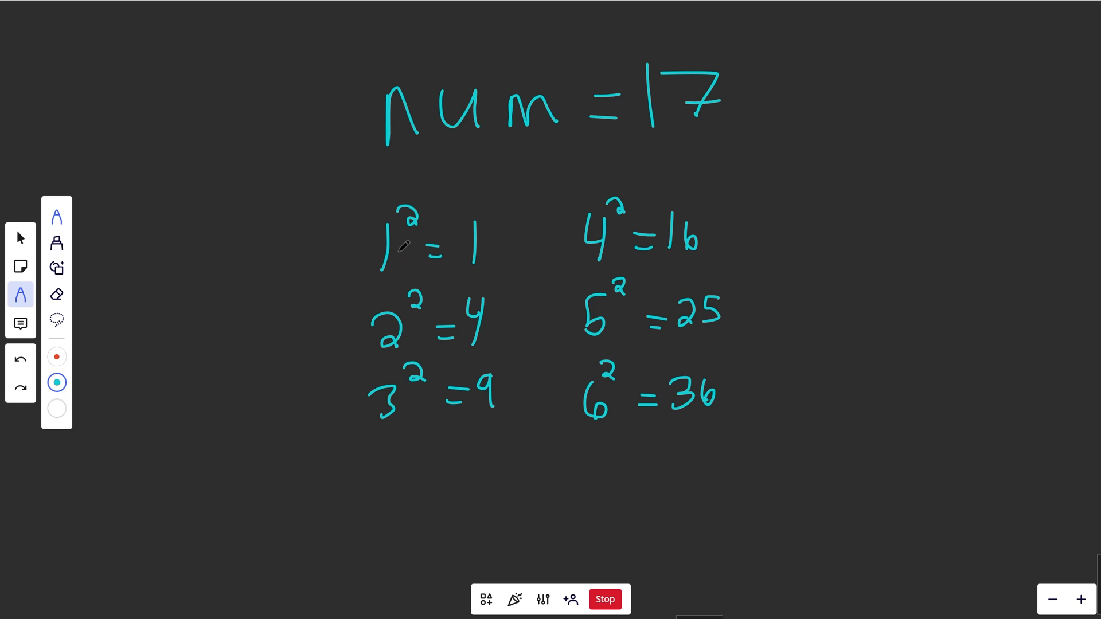
Circle the bases 1 through 5, undoing the stray circle around 25
{"action": "mouse_move", "coordinate": [405, 207]}
{"action": "left_mouse_down"}
{"action": "mouse_move", "coordinate": [357, 242]}
{"action": "mouse_move", "coordinate": [413, 229]}
{"action": "left_mouse_up"}
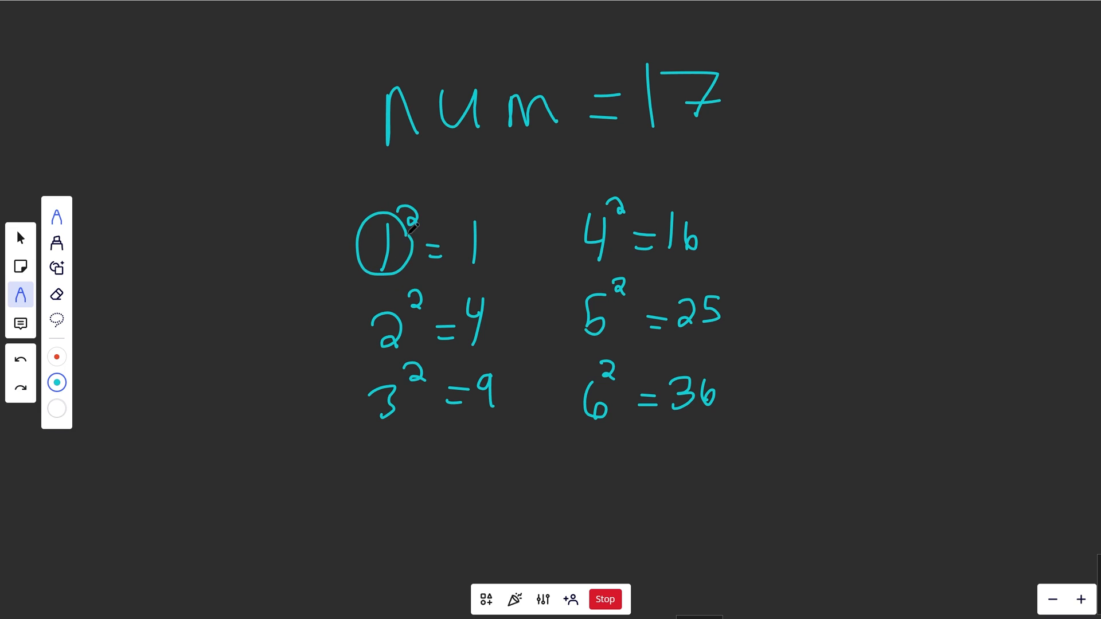
{"action": "mouse_move", "coordinate": [398, 297]}
{"action": "left_mouse_down"}
{"action": "mouse_move", "coordinate": [370, 319]}
{"action": "mouse_move", "coordinate": [404, 337]}
{"action": "mouse_move", "coordinate": [412, 302]}
{"action": "left_mouse_up"}
{"action": "mouse_move", "coordinate": [396, 366]}
{"action": "left_mouse_down"}
{"action": "mouse_move", "coordinate": [370, 405]}
{"action": "mouse_move", "coordinate": [400, 383]}
{"action": "left_mouse_up"}
{"action": "mouse_move", "coordinate": [612, 208]}
{"action": "left_mouse_down"}
{"action": "mouse_move", "coordinate": [579, 241]}
{"action": "mouse_move", "coordinate": [613, 219]}
{"action": "left_mouse_up"}
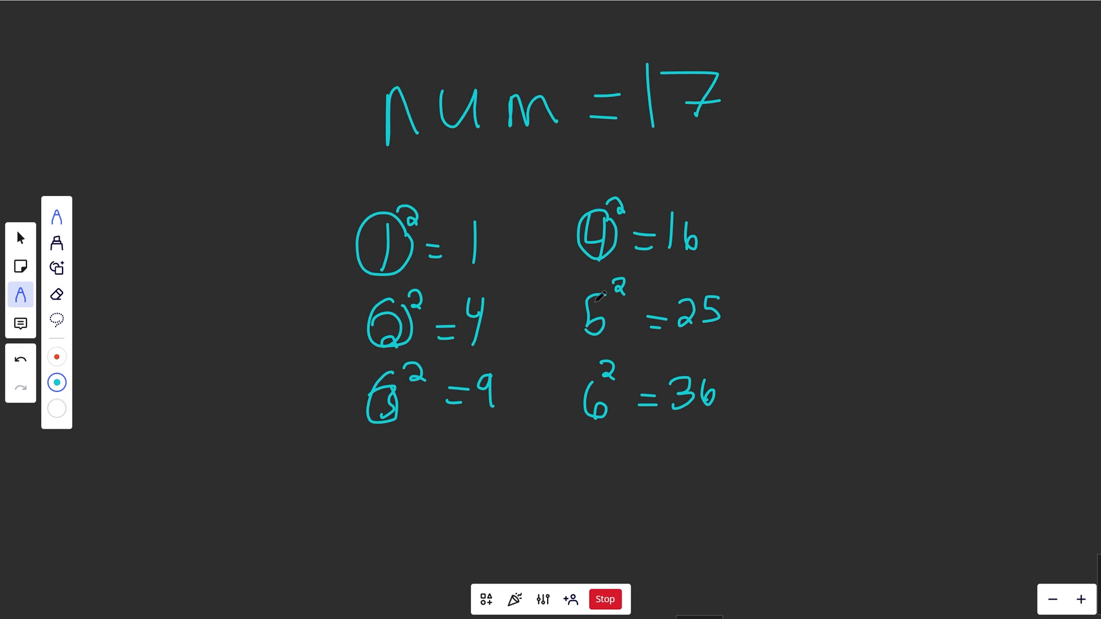
{"action": "mouse_move", "coordinate": [609, 277]}
{"action": "left_mouse_down"}
{"action": "mouse_move", "coordinate": [576, 297]}
{"action": "mouse_move", "coordinate": [611, 330]}
{"action": "mouse_move", "coordinate": [606, 280]}
{"action": "left_mouse_up"}
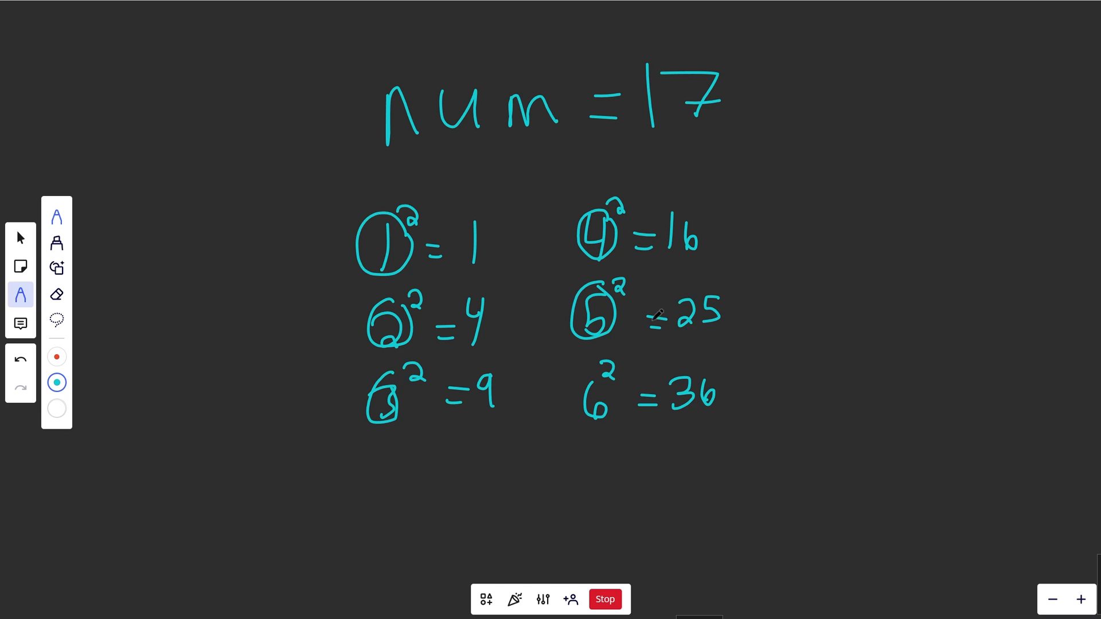
{"action": "mouse_move", "coordinate": [663, 337]}
{"action": "left_mouse_down"}
{"action": "mouse_move", "coordinate": [736, 327]}
{"action": "mouse_move", "coordinate": [667, 310]}
{"action": "mouse_move", "coordinate": [741, 323]}
{"action": "left_mouse_up"}
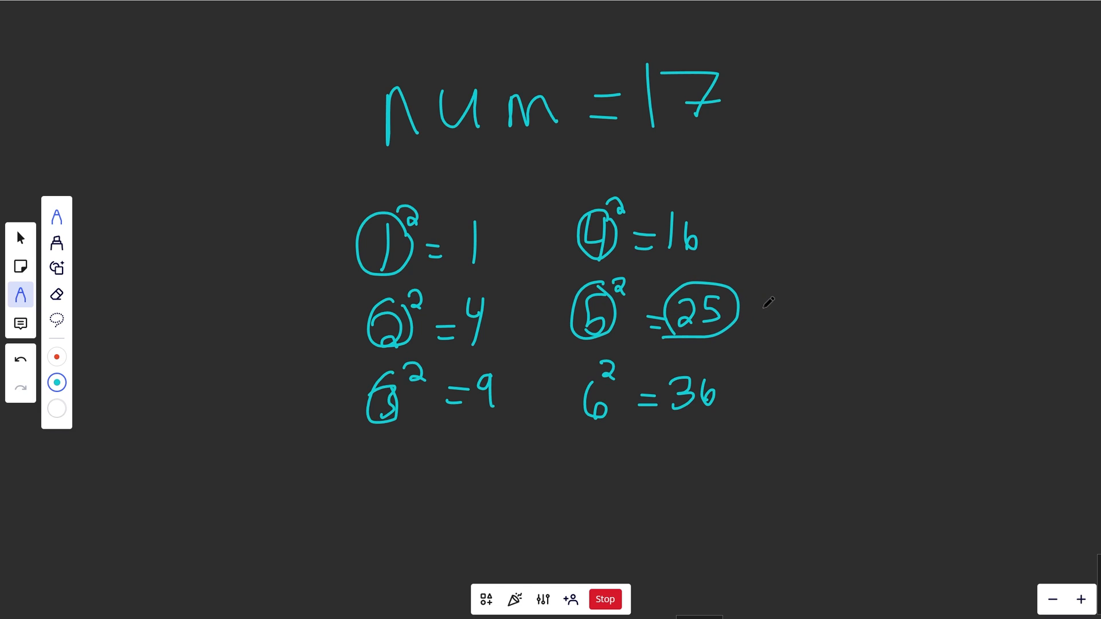
{"action": "key", "text": "ctrl+z"}
Write False beside 25 and draw a curve linking the first column of squares
{"action": "left_click_drag", "start_coordinate": [768, 288], "coordinate": [769, 320]}
{"action": "mouse_move", "coordinate": [768, 289]}
{"action": "left_mouse_down"}
{"action": "mouse_move", "coordinate": [800, 284]}
{"action": "mouse_move", "coordinate": [788, 305]}
{"action": "mouse_move", "coordinate": [811, 320]}
{"action": "left_mouse_up"}
{"action": "left_click_drag", "start_coordinate": [831, 306], "coordinate": [822, 321]}
{"action": "left_click_drag", "start_coordinate": [838, 312], "coordinate": [852, 321]}
{"action": "left_click_drag", "start_coordinate": [765, 340], "coordinate": [857, 334]}
{"action": "mouse_move", "coordinate": [376, 241]}
{"action": "left_mouse_down"}
{"action": "mouse_move", "coordinate": [379, 361]}
{"action": "mouse_move", "coordinate": [521, 301]}
{"action": "mouse_move", "coordinate": [590, 242]}
{"action": "left_mouse_up"}
Clear the squares table and sketch a 1, 2, 3, 4 → 17 sequence, then undo those trial strokes and lines
{"action": "key", "text": "ctrl+z"}
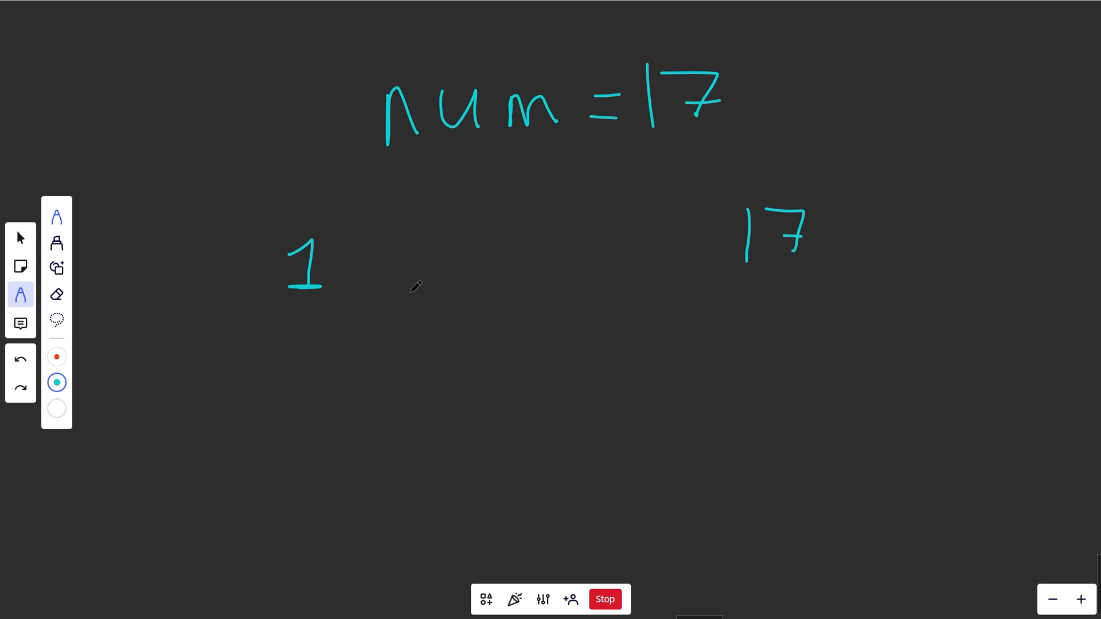
{"action": "left_click_drag", "start_coordinate": [352, 274], "coordinate": [344, 295]}
{"action": "left_click_drag", "start_coordinate": [375, 250], "coordinate": [426, 297]}
{"action": "left_click_drag", "start_coordinate": [444, 246], "coordinate": [490, 296]}
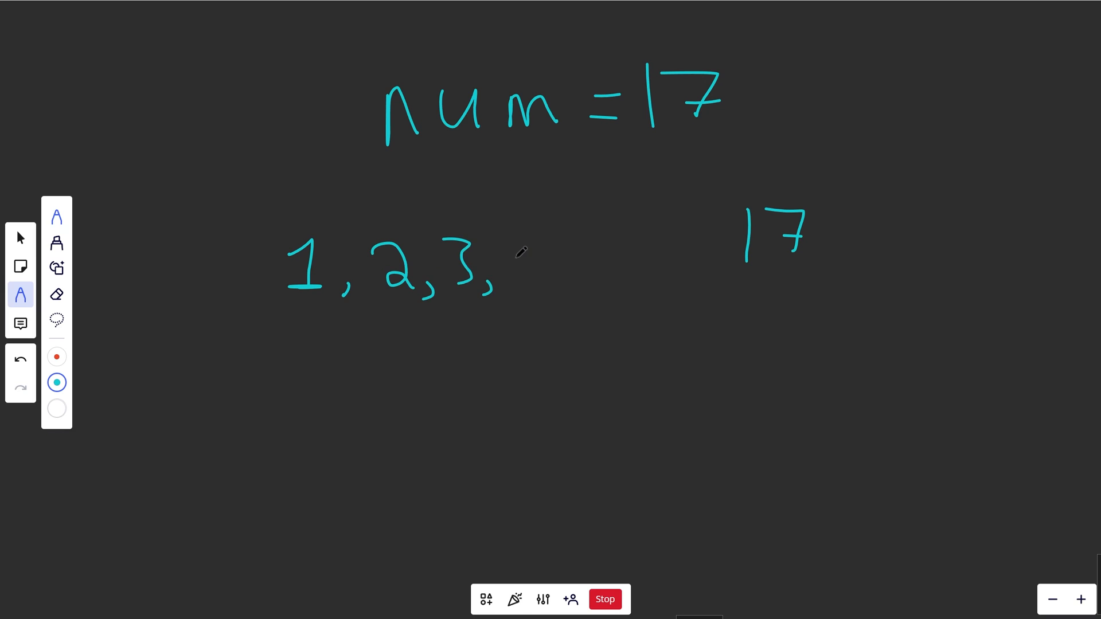
{"action": "left_click_drag", "start_coordinate": [520, 245], "coordinate": [541, 283]}
{"action": "mouse_move", "coordinate": [569, 253]}
{"action": "left_mouse_down"}
{"action": "mouse_move", "coordinate": [692, 250]}
{"action": "mouse_move", "coordinate": [682, 268]}
{"action": "left_mouse_up"}
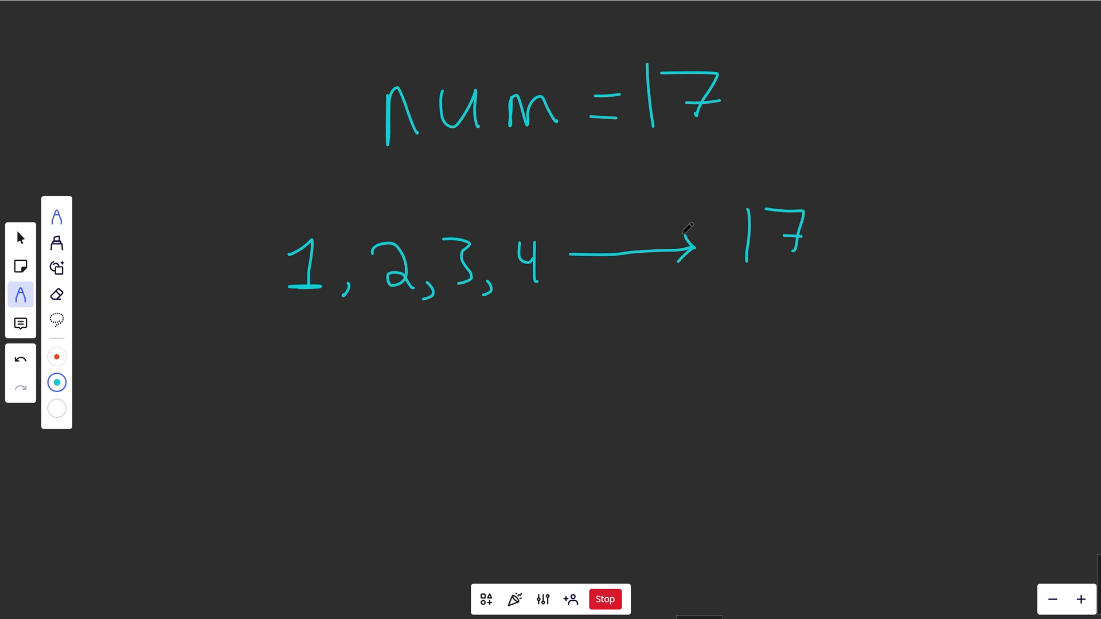
{"action": "left_click_drag", "start_coordinate": [376, 159], "coordinate": [554, 147]}
{"action": "left_click_drag", "start_coordinate": [430, 154], "coordinate": [572, 137]}
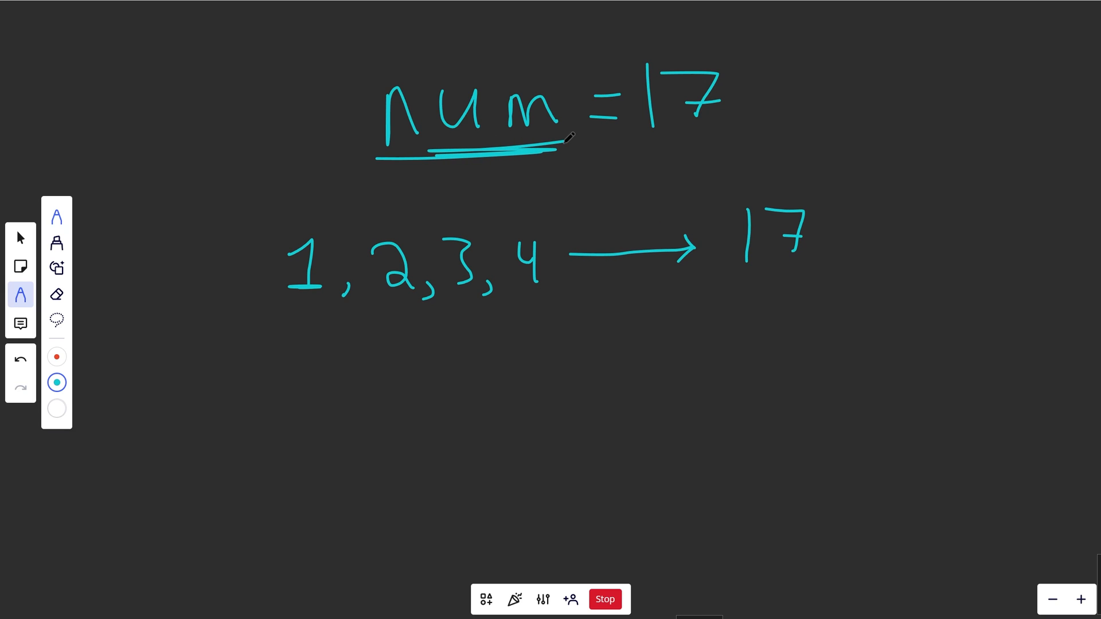
{"action": "key", "text": "ctrl+z"}
{"action": "key", "text": "ctrl+z"}
{"action": "key", "text": "ctrl+z"}
{"action": "key", "text": "ctrl+z"}
{"action": "key", "text": "ctrl+z"}
{"action": "key", "text": "ctrl+z"}
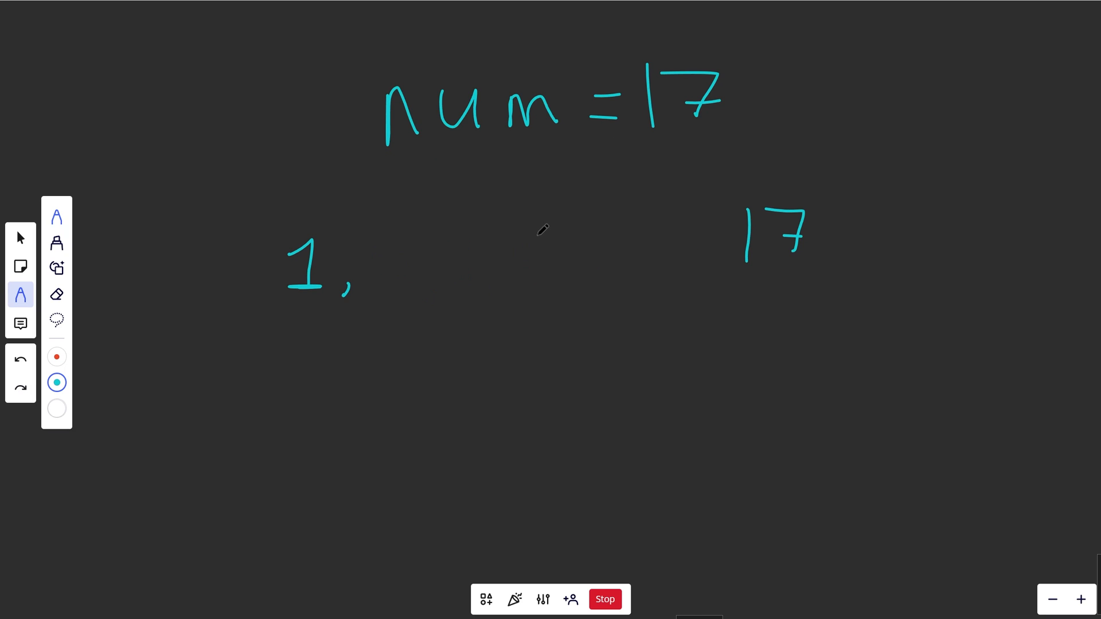
{"action": "key", "text": "ctrl+z"}
{"action": "left_click_drag", "start_coordinate": [297, 308], "coordinate": [809, 281]}
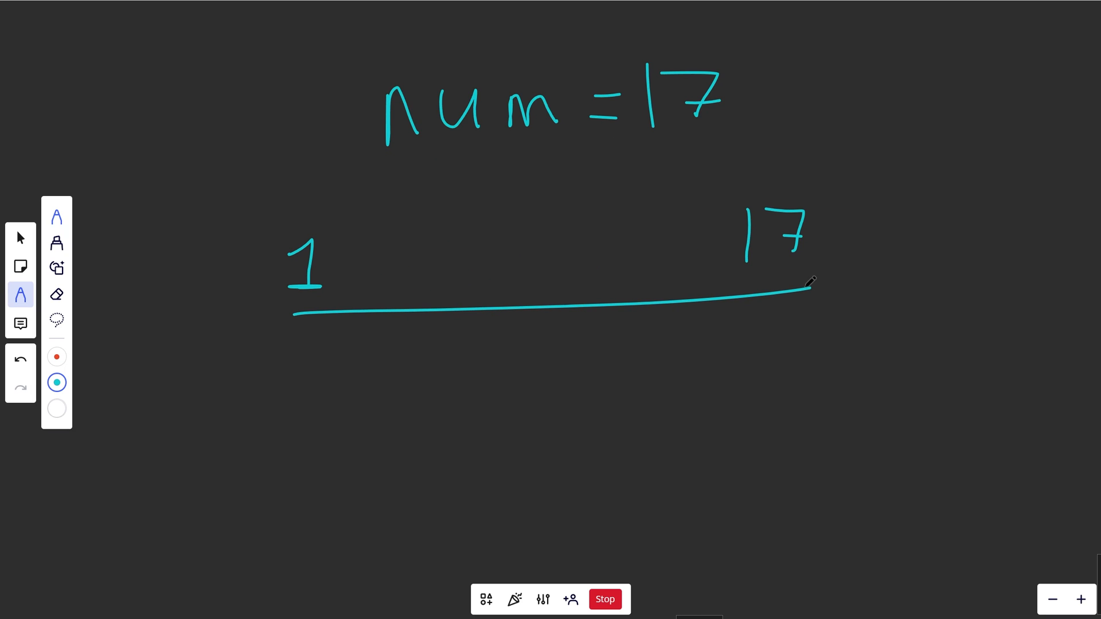
{"action": "key", "text": "ctrl+z"}
Circle 1 as L, label 17 as R, write M between them with 18 // 2 below
{"action": "left_click_drag", "start_coordinate": [336, 250], "coordinate": [323, 356]}
{"action": "key", "text": "ctrl+z"}
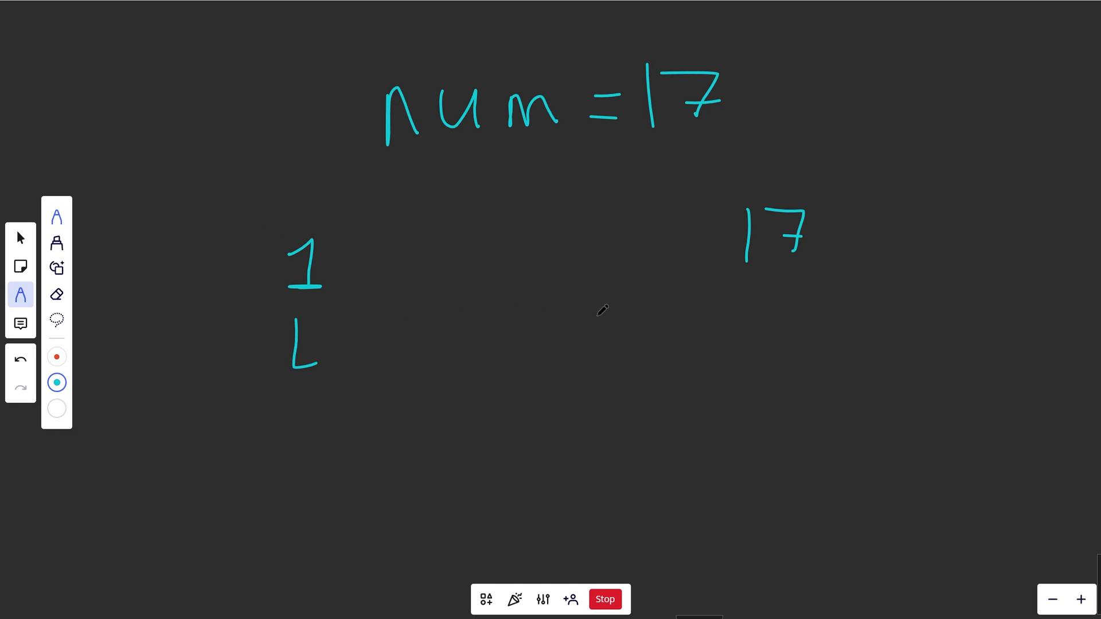
{"action": "left_click_drag", "start_coordinate": [768, 293], "coordinate": [768, 339]}
{"action": "left_click_drag", "start_coordinate": [767, 296], "coordinate": [809, 340]}
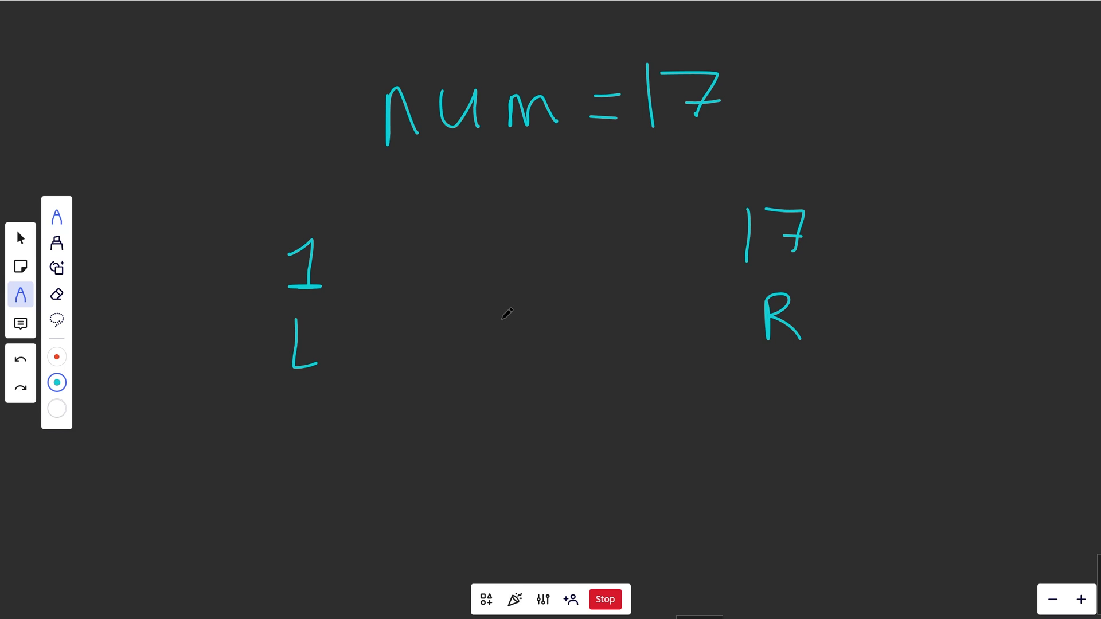
{"action": "left_click_drag", "start_coordinate": [495, 348], "coordinate": [531, 347]}
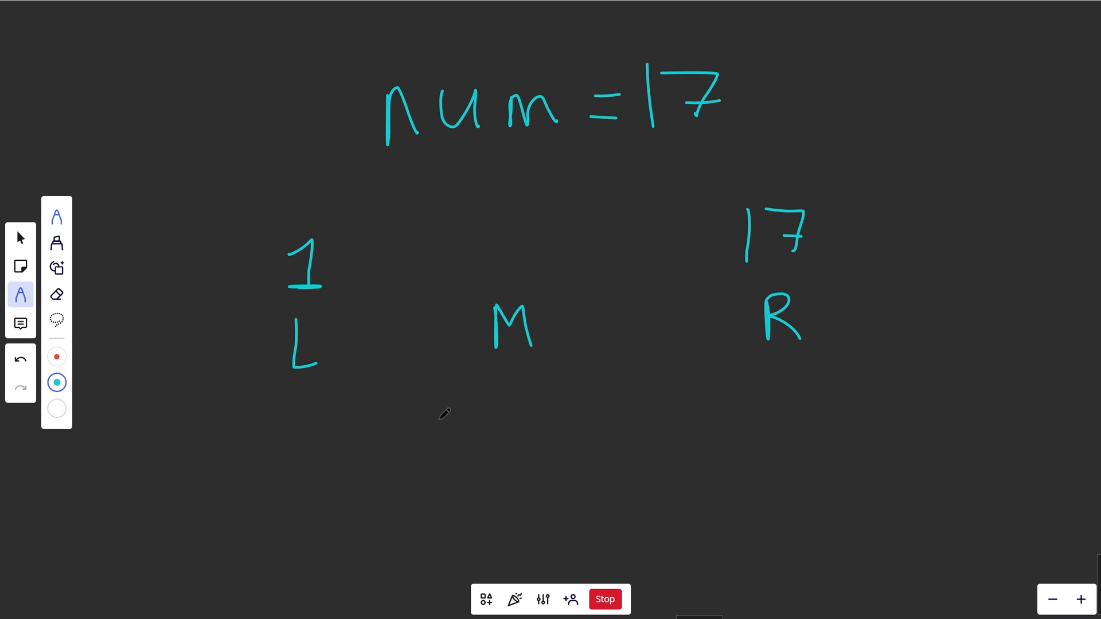
{"action": "mouse_move", "coordinate": [435, 413]}
{"action": "left_mouse_down"}
{"action": "mouse_move", "coordinate": [439, 454]}
{"action": "mouse_move", "coordinate": [463, 455]}
{"action": "left_mouse_up"}
{"action": "mouse_move", "coordinate": [508, 418]}
{"action": "left_mouse_down"}
{"action": "mouse_move", "coordinate": [491, 451]}
{"action": "mouse_move", "coordinate": [506, 454]}
{"action": "left_mouse_up"}
{"action": "mouse_move", "coordinate": [549, 423]}
{"action": "left_mouse_down"}
{"action": "mouse_move", "coordinate": [575, 448]}
{"action": "mouse_move", "coordinate": [613, 427]}
{"action": "mouse_move", "coordinate": [664, 453]}
{"action": "left_mouse_up"}
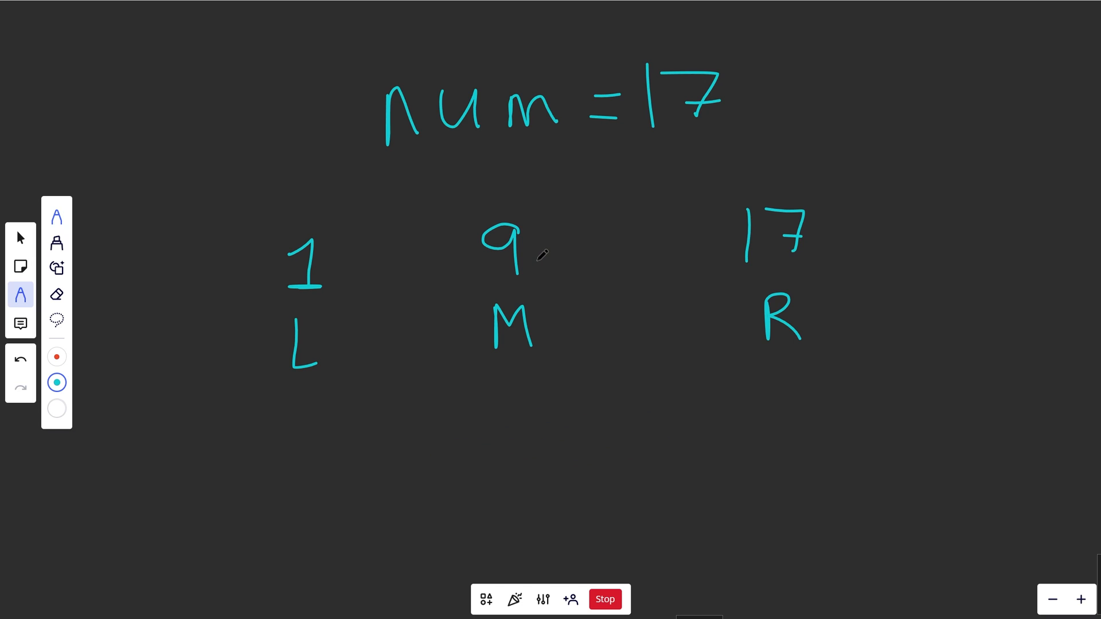
Circle midpoint 9 and 17, write 81 below M, and undo the trial range lines above
{"action": "left_click_drag", "start_coordinate": [533, 215], "coordinate": [541, 217]}
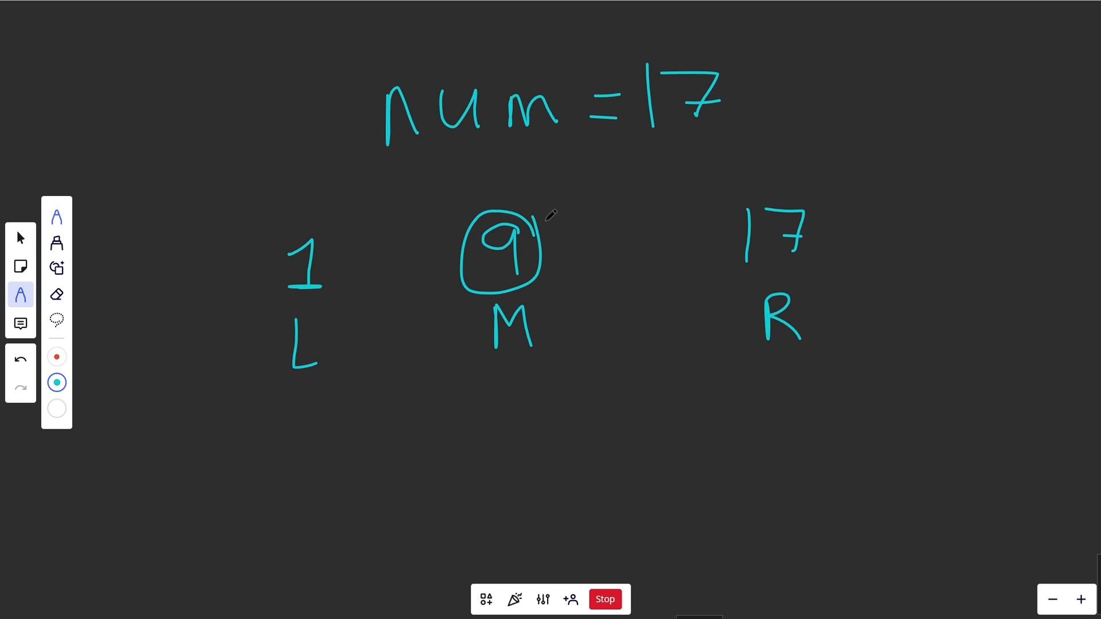
{"action": "left_click_drag", "start_coordinate": [654, 145], "coordinate": [641, 138]}
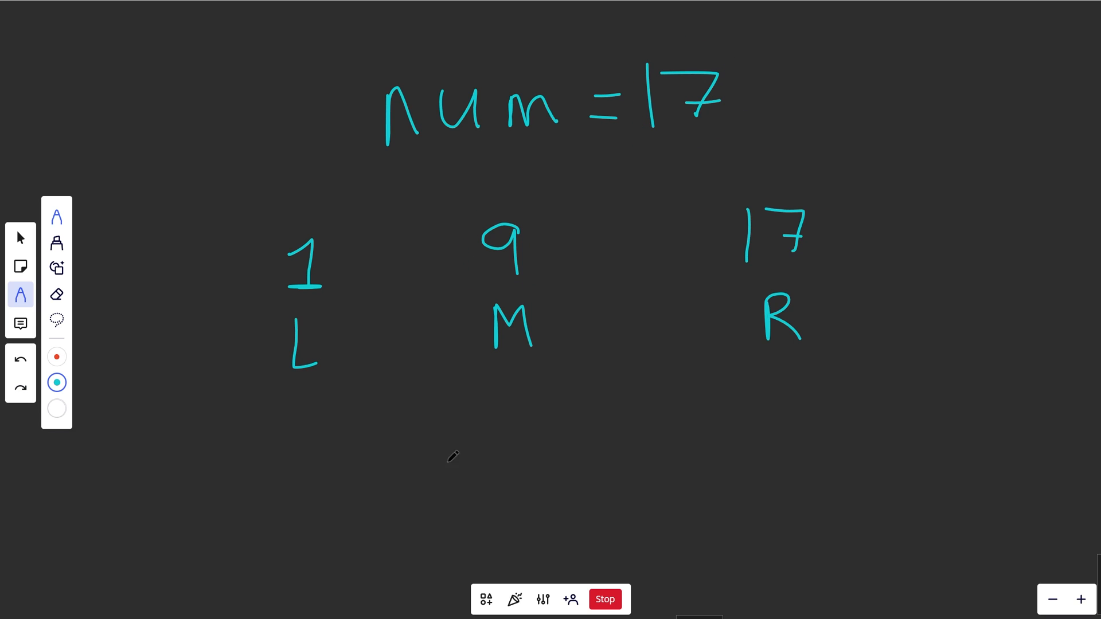
{"action": "left_click_drag", "start_coordinate": [465, 452], "coordinate": [447, 491]}
{"action": "mouse_move", "coordinate": [487, 448]}
{"action": "left_mouse_down"}
{"action": "mouse_move", "coordinate": [487, 489]}
{"action": "mouse_move", "coordinate": [488, 452]}
{"action": "left_mouse_up"}
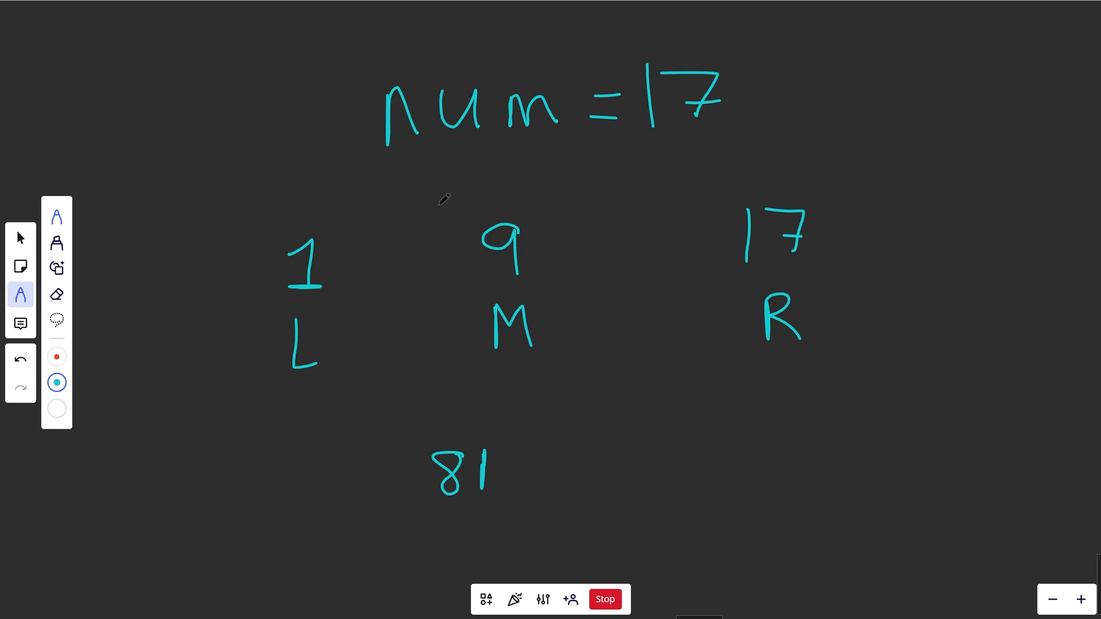
{"action": "left_click_drag", "start_coordinate": [458, 204], "coordinate": [326, 204]}
{"action": "key", "text": "ctrl+z"}
{"action": "left_click_drag", "start_coordinate": [533, 207], "coordinate": [734, 194]}
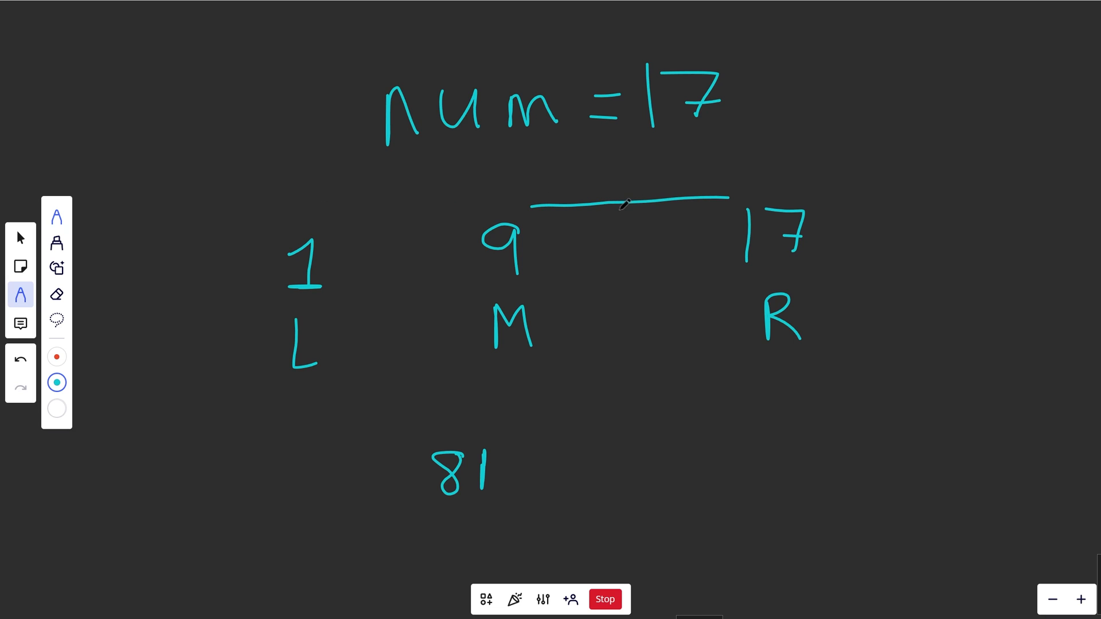
{"action": "key", "text": "ctrl+z"}
{"action": "left_click_drag", "start_coordinate": [451, 206], "coordinate": [336, 209]}
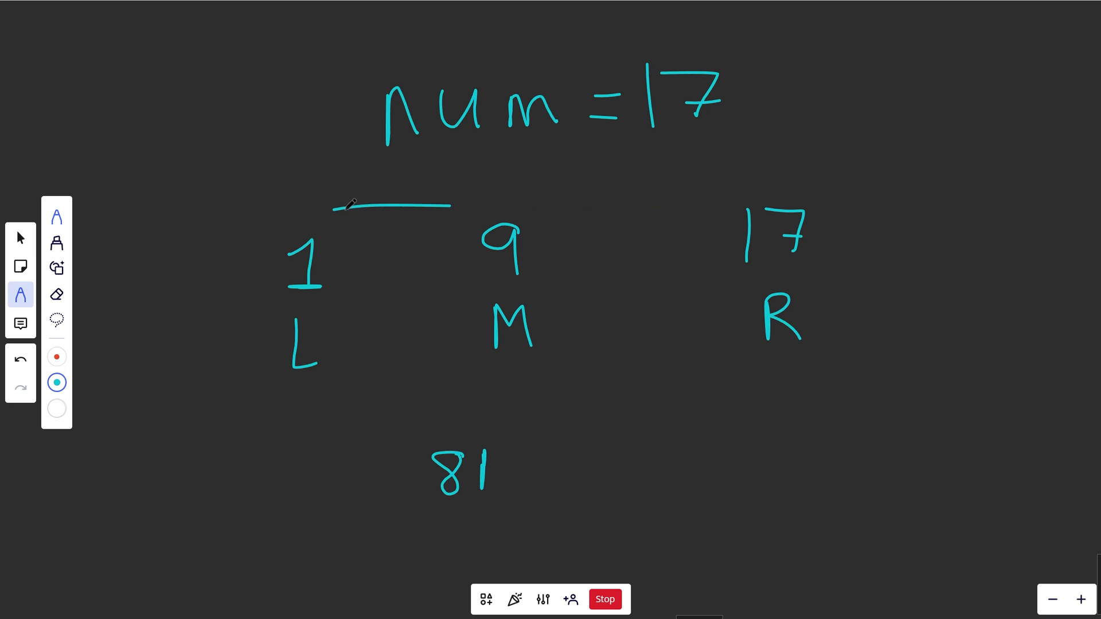
{"action": "key", "text": "ctrl+z"}
Delete the 81, move R next to M under the 9 and write 8 as the new right value
{"action": "key", "text": "v"}
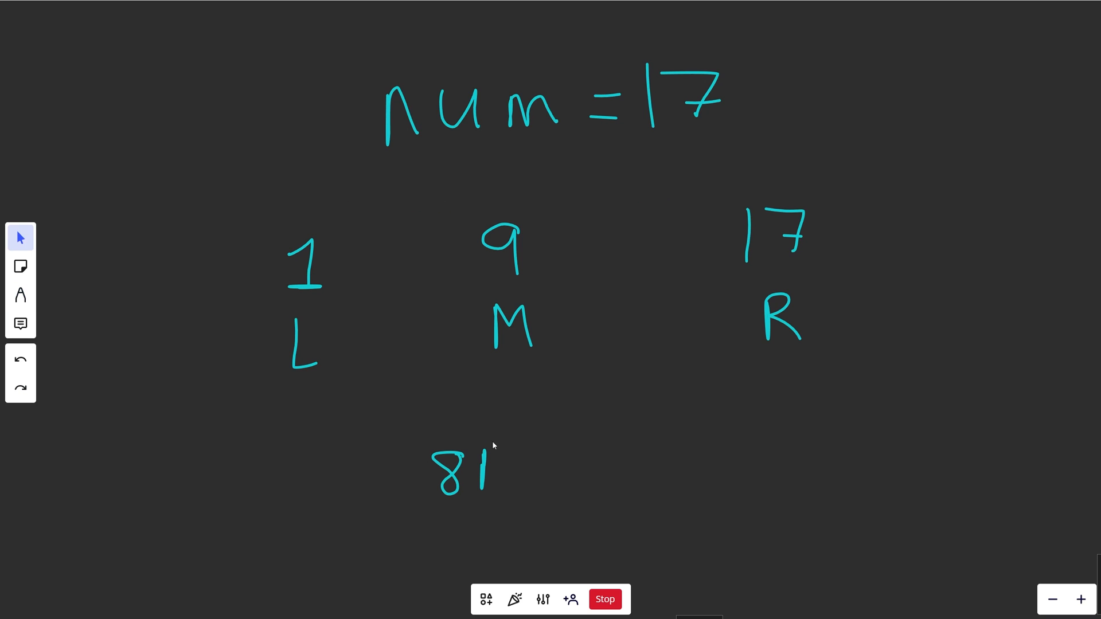
{"action": "left_click", "coordinate": [460, 474]}
{"action": "key", "text": "Delete"}
{"action": "left_click_drag", "start_coordinate": [778, 326], "coordinate": [449, 342]}
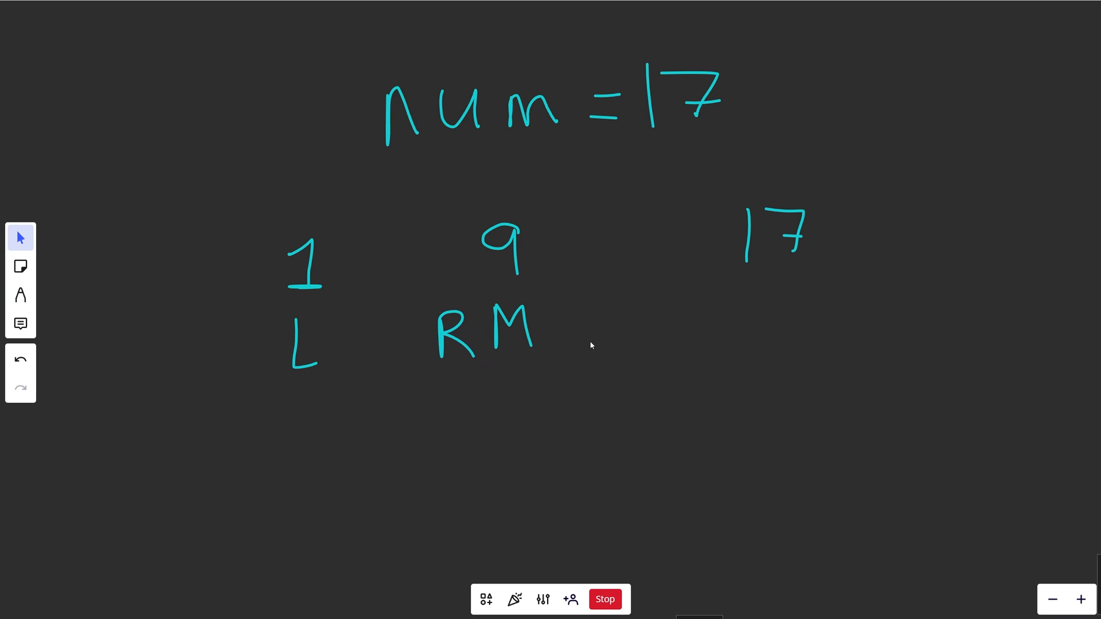
{"action": "key", "text": "p"}
{"action": "left_click_drag", "start_coordinate": [448, 234], "coordinate": [434, 276]}
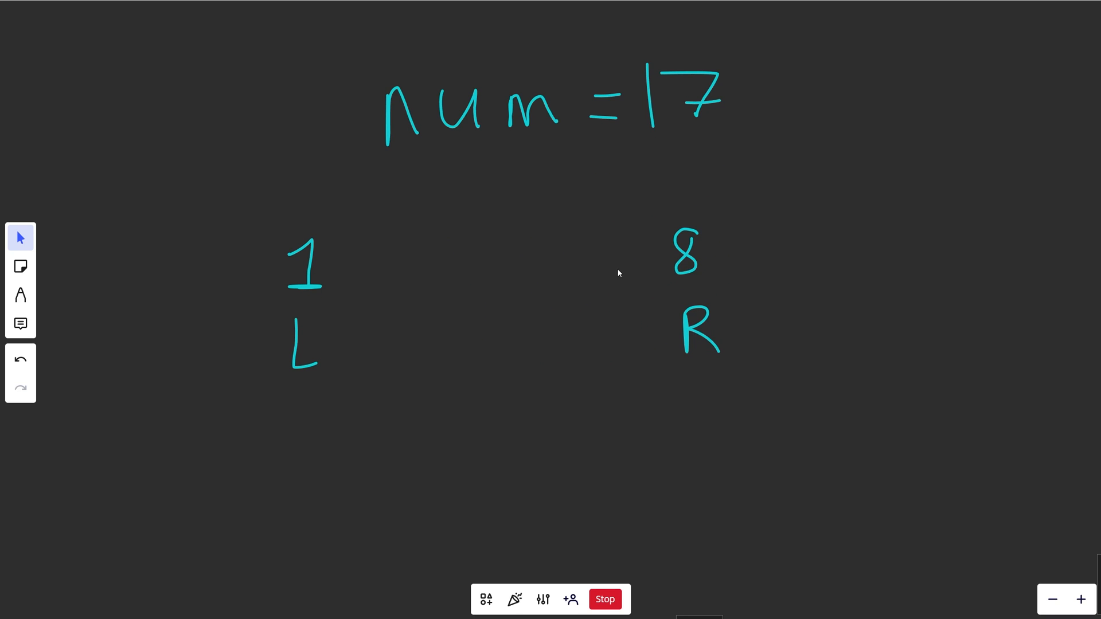
Write a midpoint calculation M = 4.5 and then delete it
{"action": "key", "text": "p"}
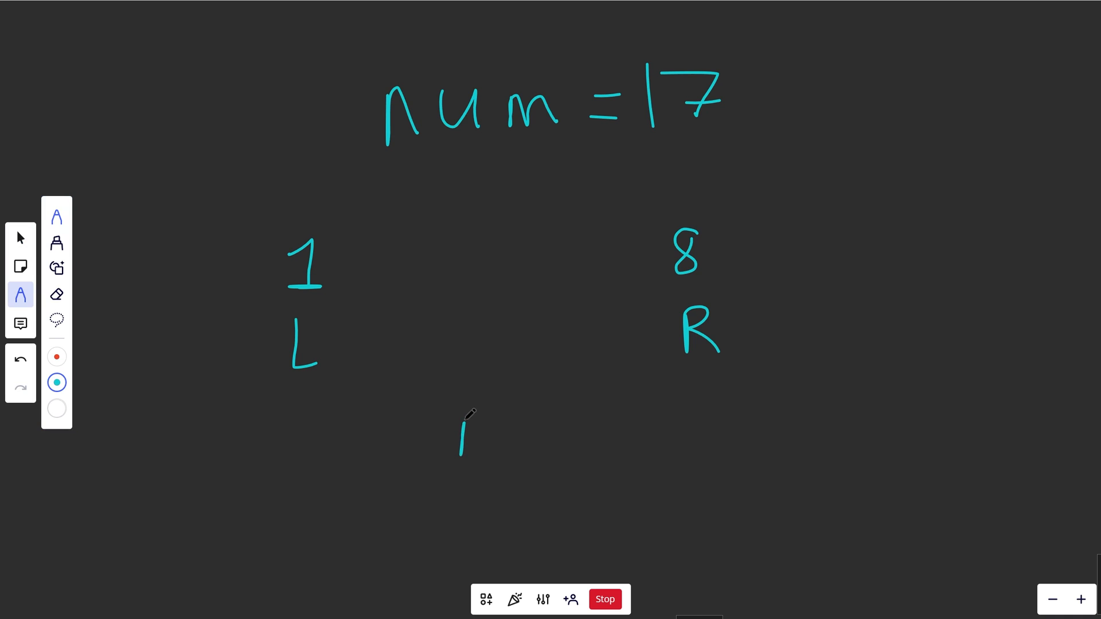
{"action": "left_click_drag", "start_coordinate": [464, 415], "coordinate": [498, 447]}
{"action": "mouse_move", "coordinate": [516, 428]}
{"action": "left_mouse_down"}
{"action": "mouse_move", "coordinate": [558, 430]}
{"action": "mouse_move", "coordinate": [573, 445]}
{"action": "left_mouse_up"}
{"action": "mouse_move", "coordinate": [580, 439]}
{"action": "left_mouse_down"}
{"action": "mouse_move", "coordinate": [589, 443]}
{"action": "mouse_move", "coordinate": [436, 404]}
{"action": "left_mouse_up"}
{"action": "key", "text": "Escape"}
{"action": "key", "text": "Delete"}
{"action": "left_click", "coordinate": [21, 295]}
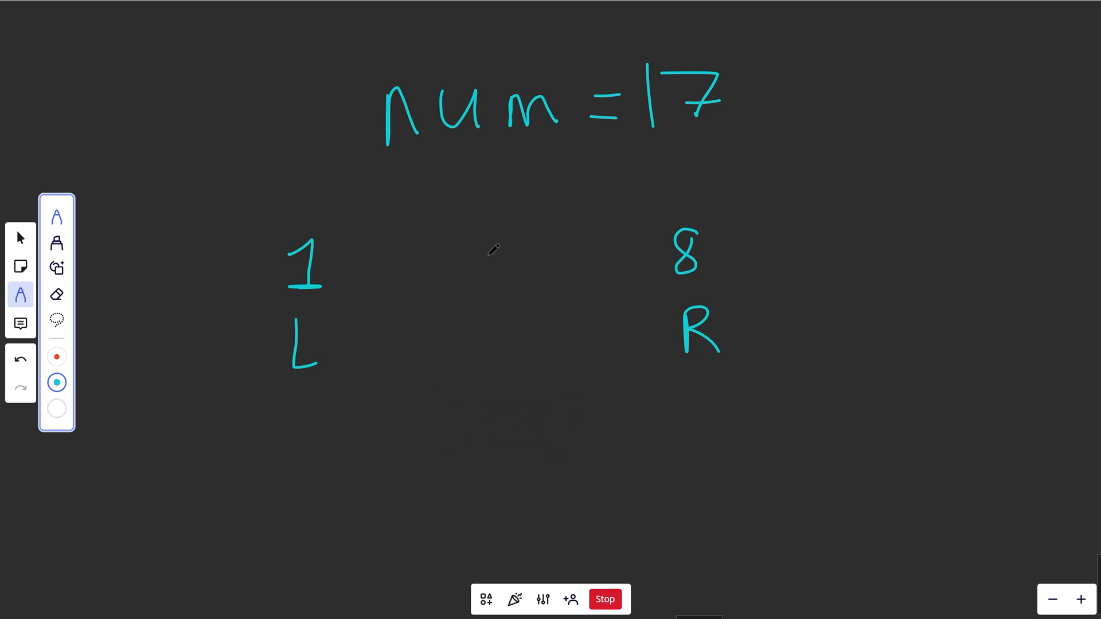
Write the new middle 4 with M and its square 16, then move L under the 4
{"action": "mouse_move", "coordinate": [484, 231]}
{"action": "left_mouse_down"}
{"action": "mouse_move", "coordinate": [483, 254]}
{"action": "mouse_move", "coordinate": [513, 251]}
{"action": "mouse_move", "coordinate": [501, 284]}
{"action": "left_mouse_up"}
{"action": "mouse_move", "coordinate": [481, 345]}
{"action": "left_mouse_down"}
{"action": "mouse_move", "coordinate": [482, 308]}
{"action": "mouse_move", "coordinate": [521, 339]}
{"action": "left_mouse_up"}
{"action": "mouse_move", "coordinate": [484, 171]}
{"action": "left_mouse_down"}
{"action": "mouse_move", "coordinate": [485, 211]}
{"action": "mouse_move", "coordinate": [516, 202]}
{"action": "left_mouse_up"}
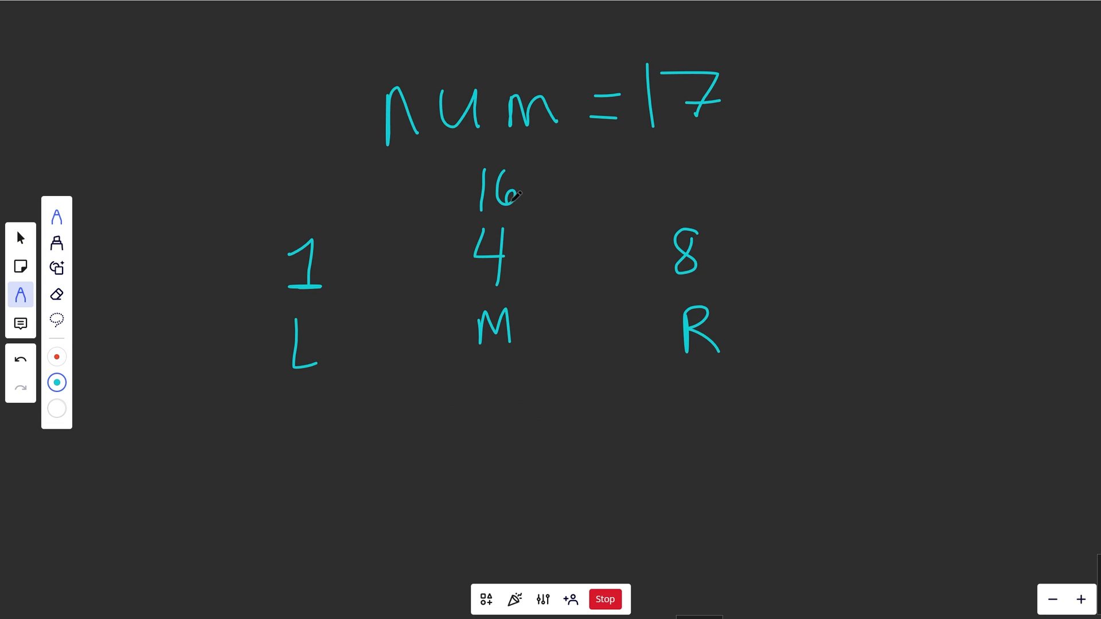
{"action": "key", "text": "Escape"}
{"action": "left_click_drag", "start_coordinate": [296, 345], "coordinate": [375, 376]}
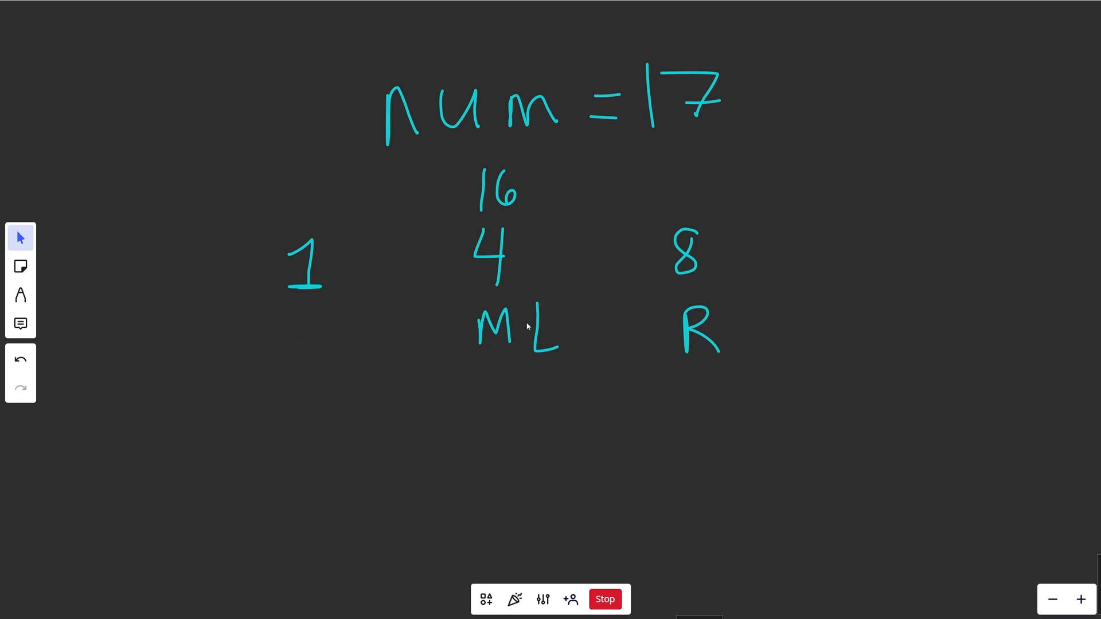
Move 5 and L to the left column, work out 13 // 2 and erase the working
{"action": "left_click_drag", "start_coordinate": [420, 222], "coordinate": [583, 368]}
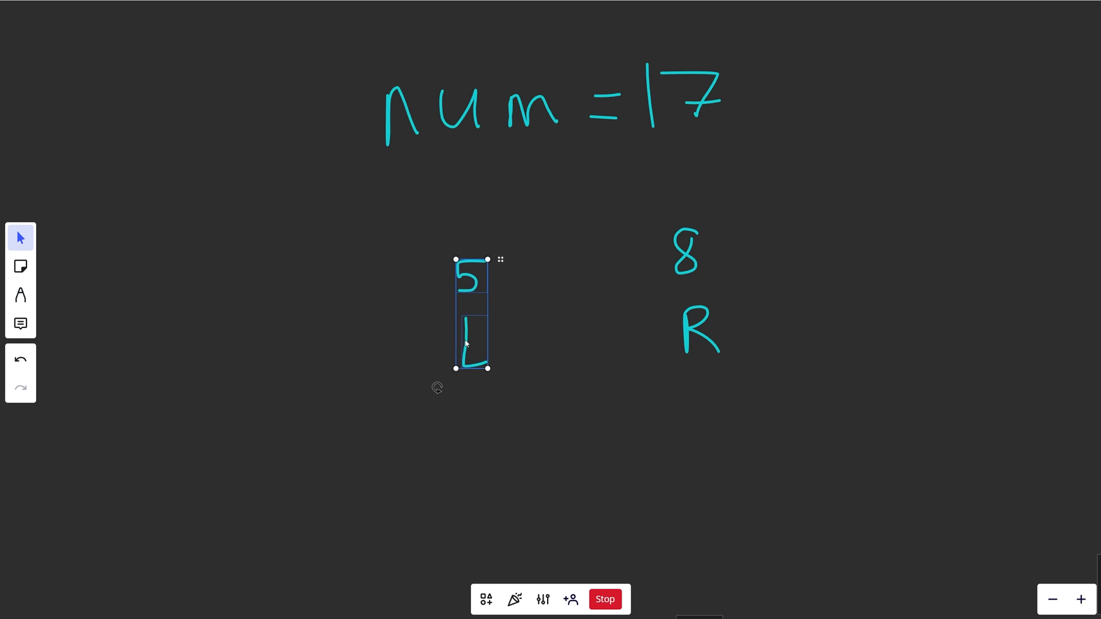
{"action": "left_click_drag", "start_coordinate": [542, 327], "coordinate": [378, 335]}
{"action": "left_click", "coordinate": [612, 357]}
{"action": "key", "text": "p"}
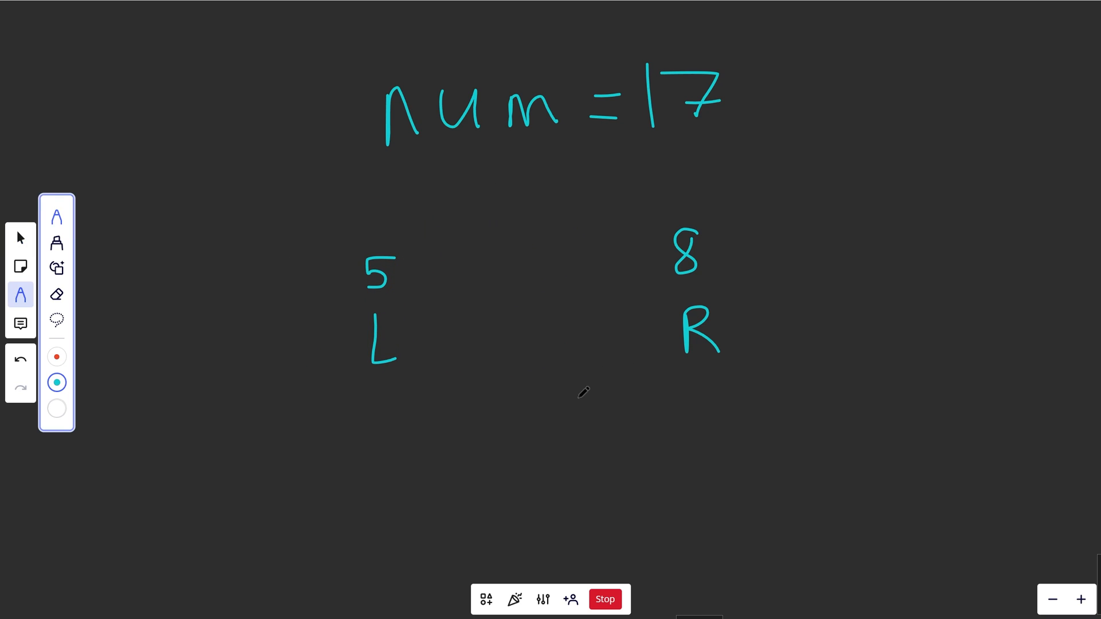
{"action": "mouse_move", "coordinate": [505, 411]}
{"action": "left_mouse_down"}
{"action": "mouse_move", "coordinate": [502, 444]}
{"action": "mouse_move", "coordinate": [525, 442]}
{"action": "left_mouse_up"}
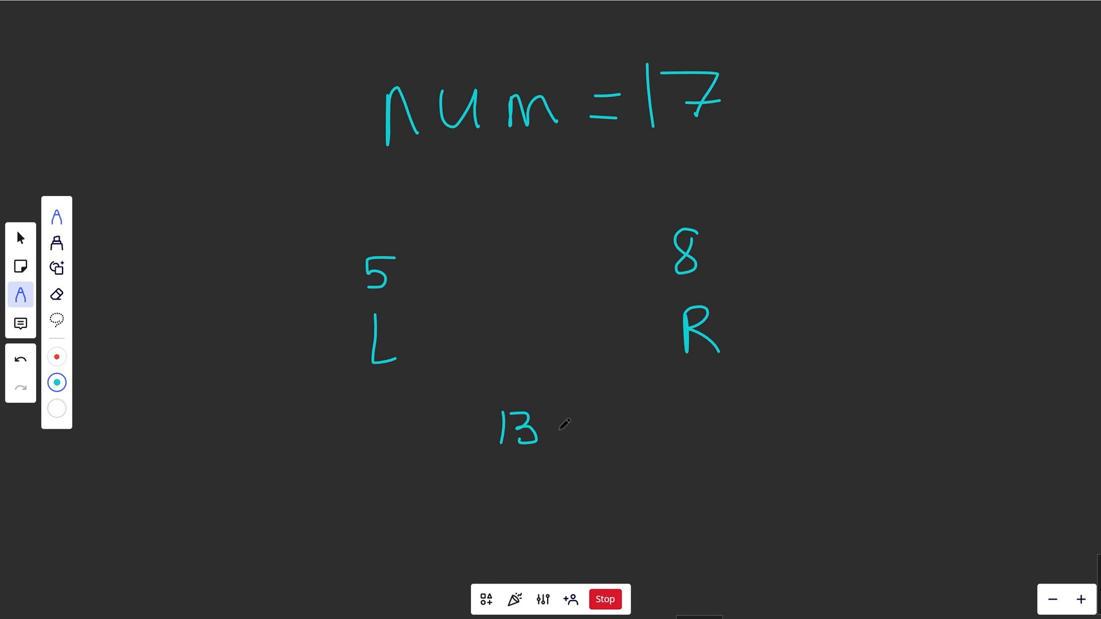
{"action": "mouse_move", "coordinate": [568, 411]}
{"action": "left_mouse_down"}
{"action": "mouse_move", "coordinate": [554, 440]}
{"action": "mouse_move", "coordinate": [616, 439]}
{"action": "left_mouse_up"}
{"action": "left_click_drag", "start_coordinate": [622, 423], "coordinate": [640, 434]}
{"action": "mouse_move", "coordinate": [671, 410]}
{"action": "left_mouse_down"}
{"action": "mouse_move", "coordinate": [662, 444]}
{"action": "mouse_move", "coordinate": [693, 441]}
{"action": "left_mouse_up"}
{"action": "key", "text": "v"}
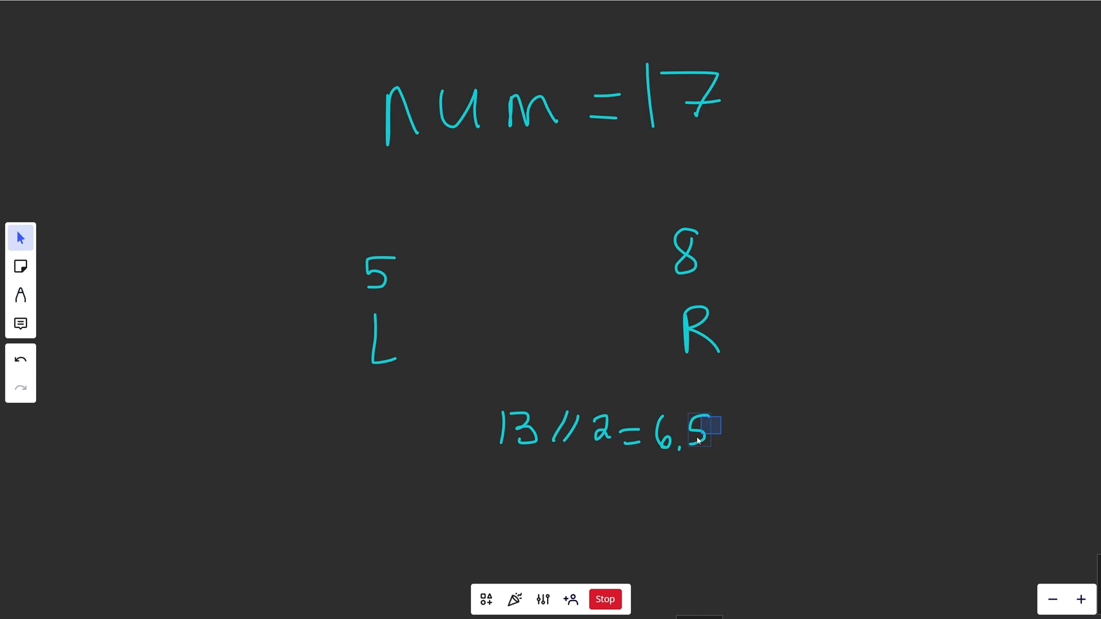
{"action": "key", "text": "Delete"}
Mark the new midpoint m = 6 with 36, move R beside it, then erase 6, 8 and m
{"action": "key", "text": "p"}
{"action": "mouse_move", "coordinate": [518, 328]}
{"action": "left_mouse_down"}
{"action": "mouse_move", "coordinate": [520, 356]}
{"action": "mouse_move", "coordinate": [545, 353]}
{"action": "left_mouse_up"}
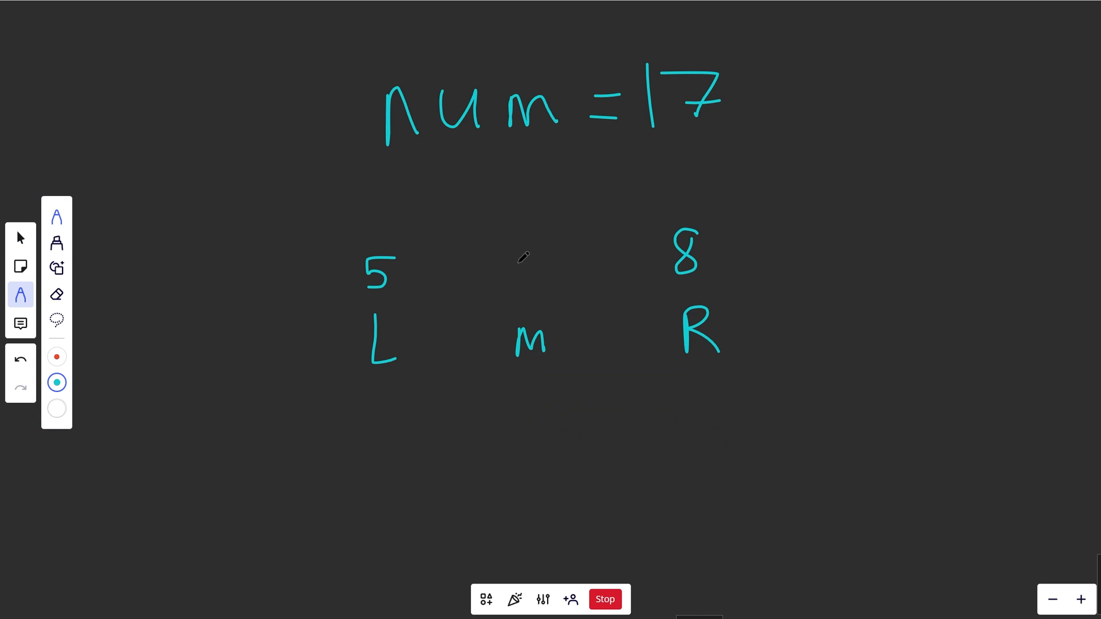
{"action": "left_click_drag", "start_coordinate": [522, 250], "coordinate": [527, 284]}
{"action": "mouse_move", "coordinate": [521, 181]}
{"action": "left_mouse_down"}
{"action": "mouse_move", "coordinate": [550, 212]}
{"action": "mouse_move", "coordinate": [570, 205]}
{"action": "left_mouse_up"}
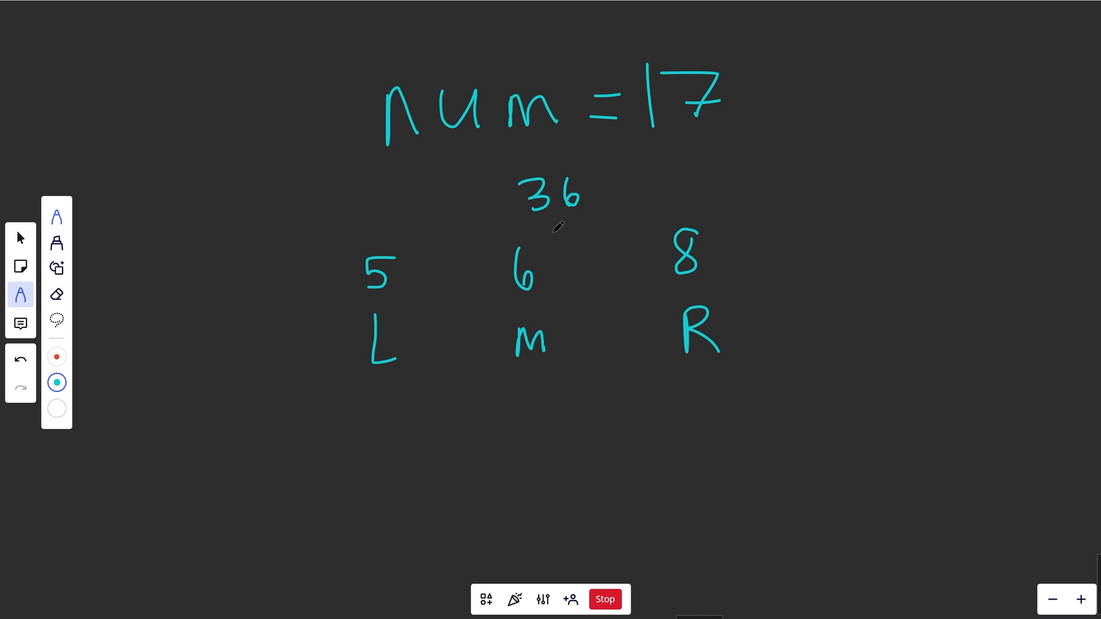
{"action": "key", "text": "v"}
{"action": "left_click", "coordinate": [555, 194]}
{"action": "key", "text": "Delete"}
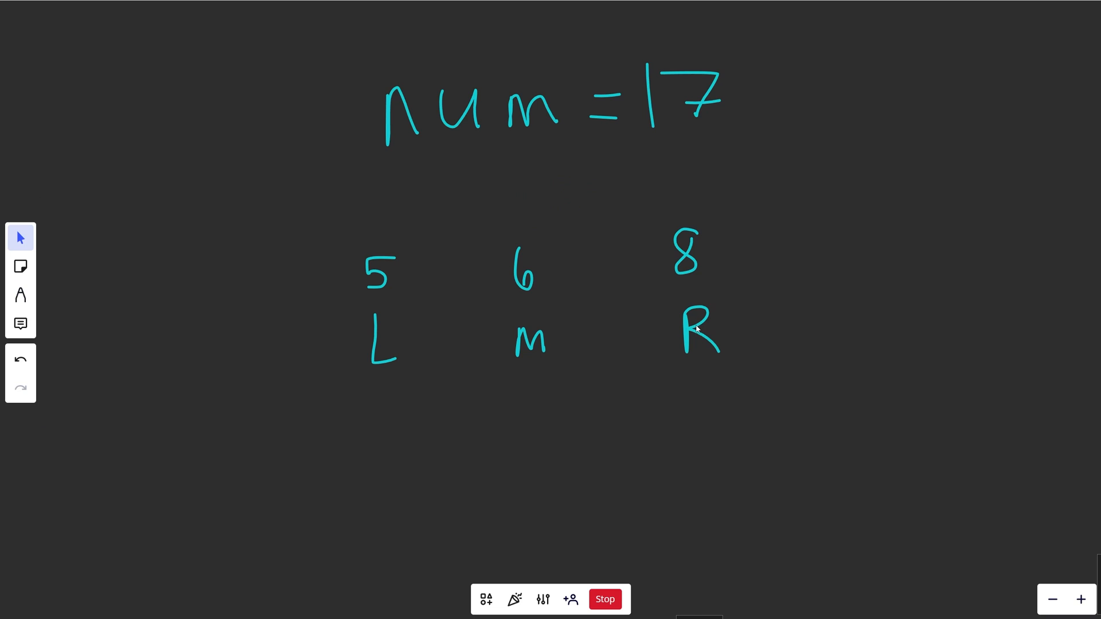
{"action": "left_click_drag", "start_coordinate": [697, 326], "coordinate": [476, 336]}
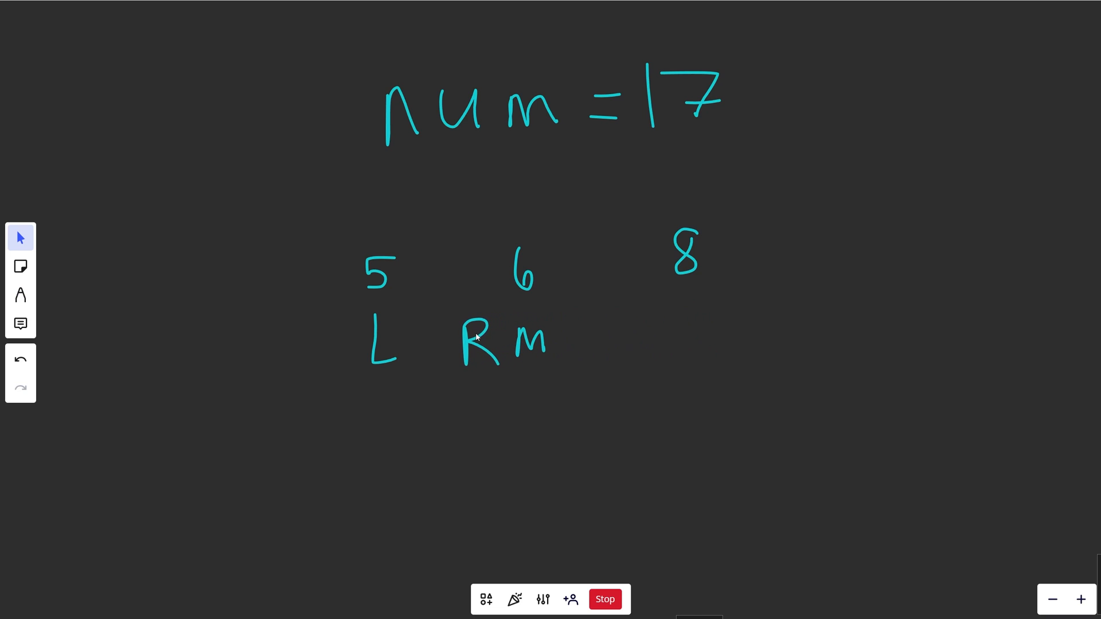
{"action": "left_click_drag", "start_coordinate": [714, 226], "coordinate": [495, 370]}
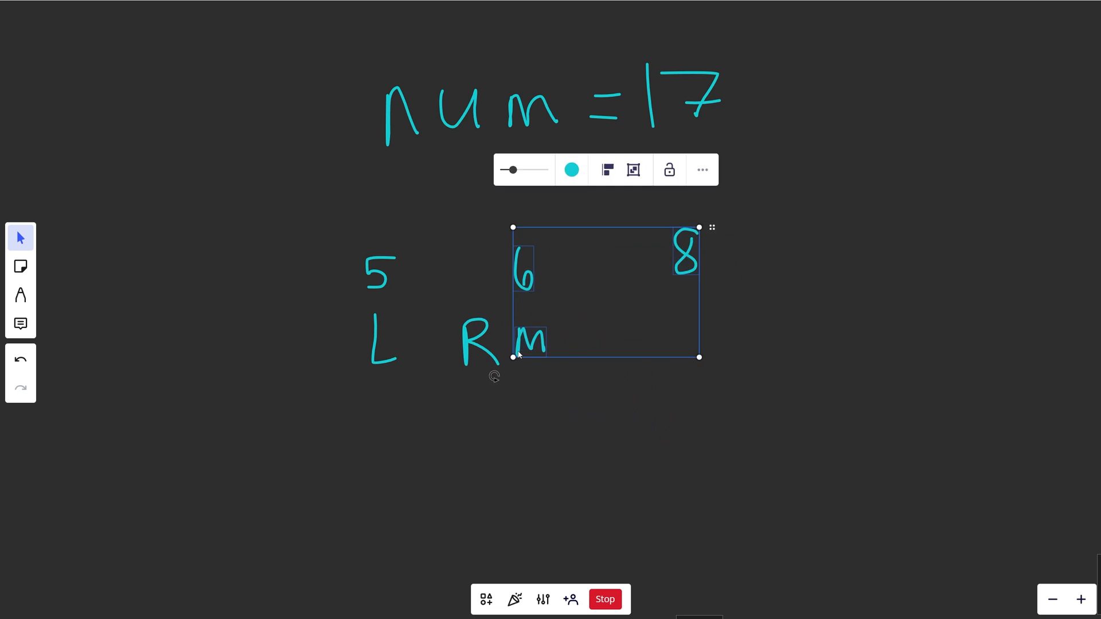
{"action": "key", "text": "Delete"}
Write 5 as the new right value with L and M labels and 5² = 25
{"action": "key", "text": "p"}
{"action": "left_click_drag", "start_coordinate": [470, 256], "coordinate": [455, 284]}
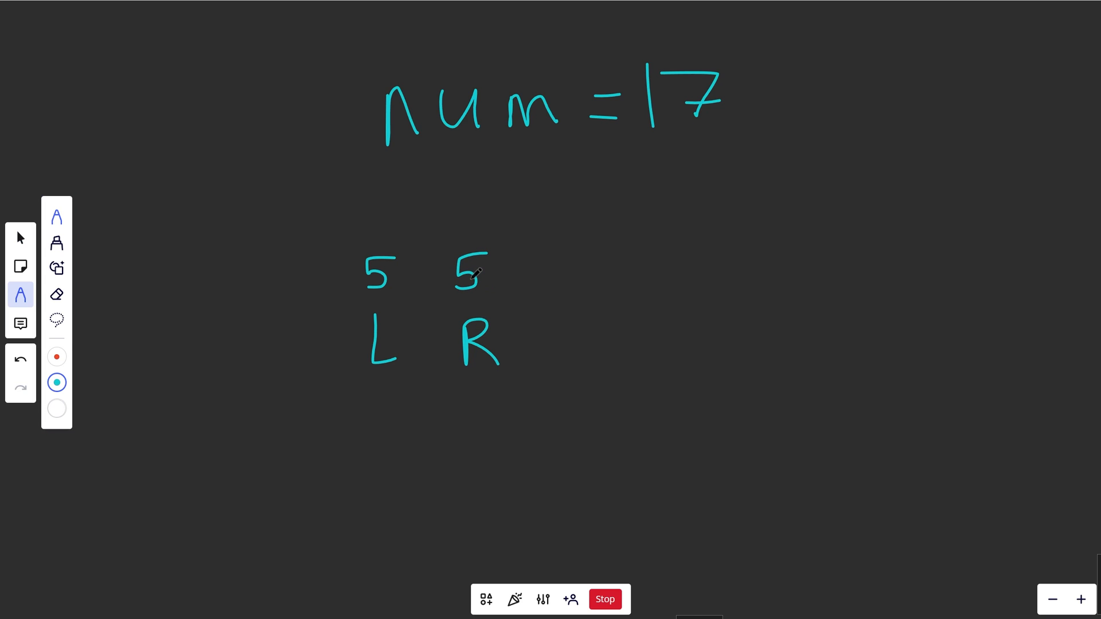
{"action": "mouse_move", "coordinate": [475, 392]}
{"action": "left_mouse_down"}
{"action": "mouse_move", "coordinate": [495, 434]}
{"action": "mouse_move", "coordinate": [478, 508]}
{"action": "mouse_move", "coordinate": [520, 508]}
{"action": "left_mouse_up"}
{"action": "mouse_move", "coordinate": [632, 238]}
{"action": "left_mouse_down"}
{"action": "mouse_move", "coordinate": [651, 235]}
{"action": "mouse_move", "coordinate": [632, 267]}
{"action": "left_mouse_up"}
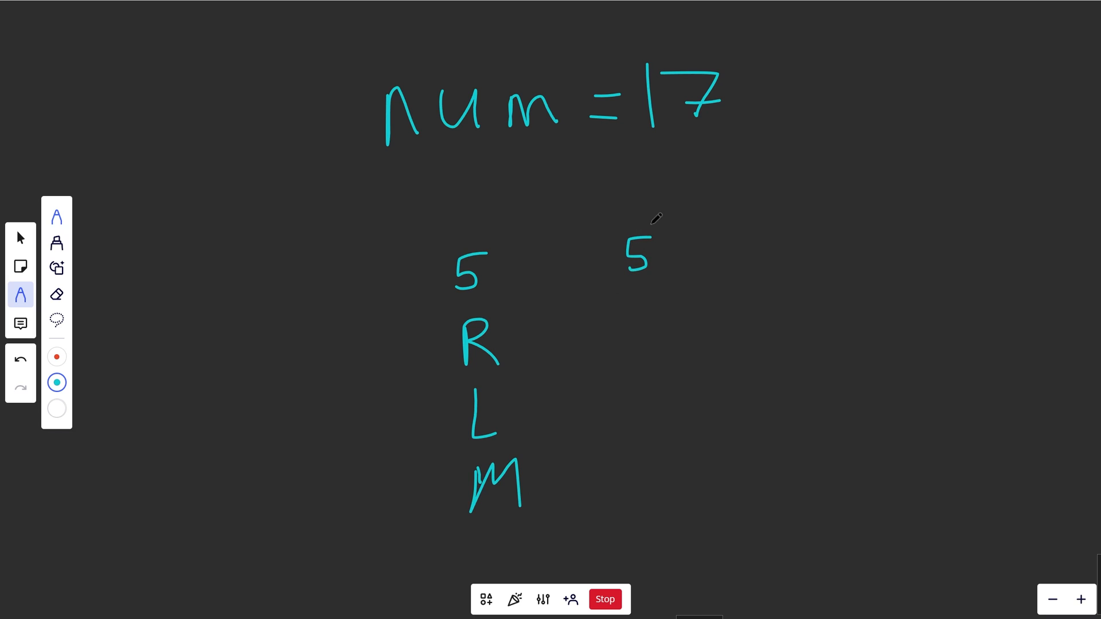
{"action": "left_click_drag", "start_coordinate": [651, 215], "coordinate": [714, 241]}
{"action": "left_click_drag", "start_coordinate": [678, 265], "coordinate": [711, 263]}
{"action": "left_click_drag", "start_coordinate": [728, 219], "coordinate": [741, 254]}
{"action": "left_click_drag", "start_coordinate": [778, 216], "coordinate": [757, 253]}
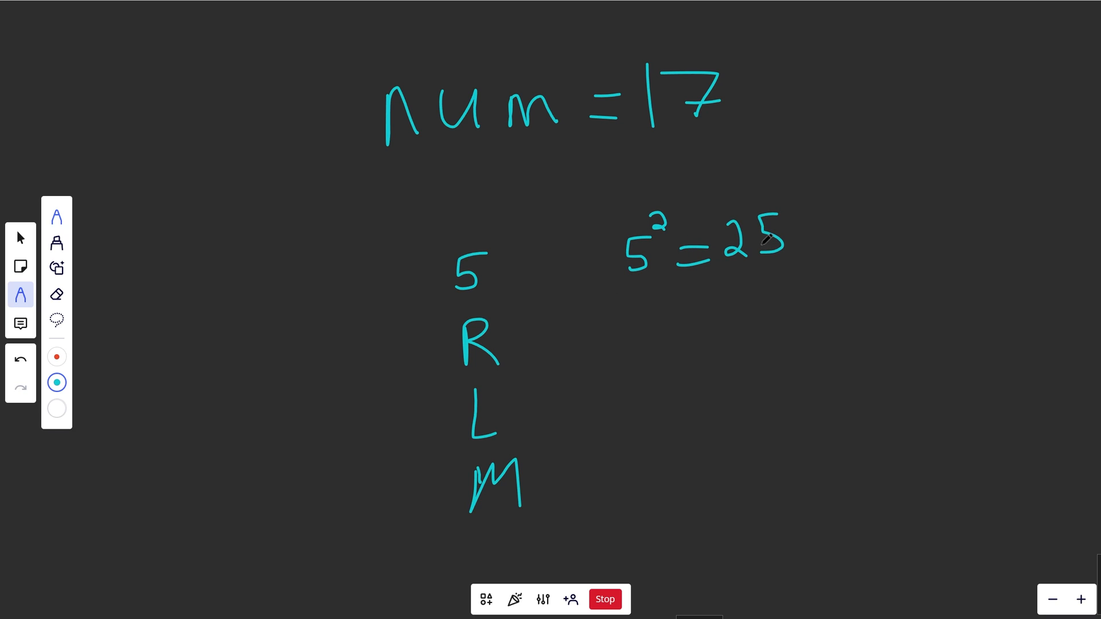
{"action": "left_click_drag", "start_coordinate": [654, 138], "coordinate": [680, 138]}
{"action": "key", "text": "ctrl+z"}
Place R before L to show the bounds crossed, sketching and undoing an underline and F
{"action": "key", "text": "v"}
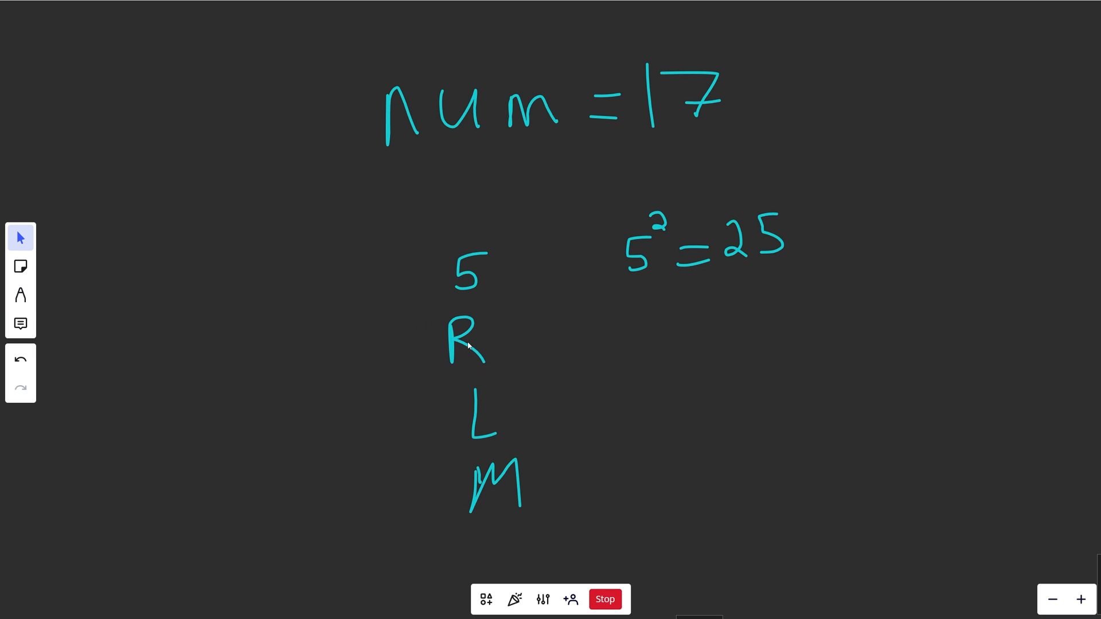
{"action": "left_click_drag", "start_coordinate": [485, 344], "coordinate": [428, 346]}
{"action": "left_click_drag", "start_coordinate": [477, 434], "coordinate": [474, 367]}
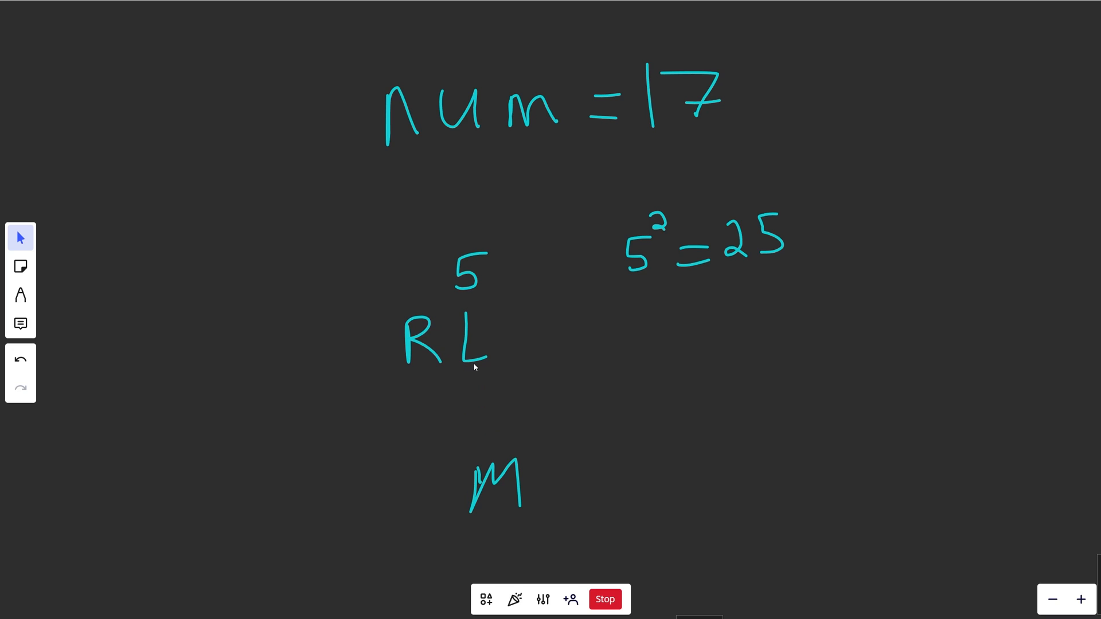
{"action": "key", "text": "p"}
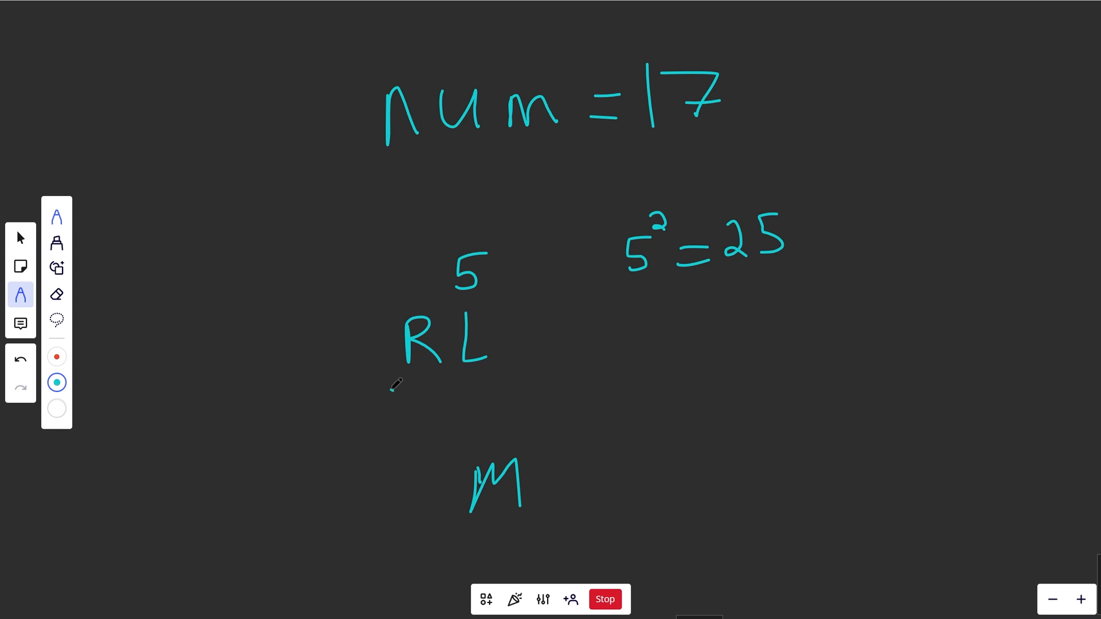
{"action": "left_click_drag", "start_coordinate": [394, 387], "coordinate": [494, 389]}
{"action": "key", "text": "ctrl+z"}
{"action": "mouse_move", "coordinate": [643, 338]}
{"action": "left_mouse_down"}
{"action": "mouse_move", "coordinate": [705, 332]}
{"action": "mouse_move", "coordinate": [649, 395]}
{"action": "left_mouse_up"}
{"action": "mouse_move", "coordinate": [653, 368]}
{"action": "left_mouse_down"}
{"action": "mouse_move", "coordinate": [682, 360]}
{"action": "mouse_move", "coordinate": [620, 344]}
{"action": "mouse_move", "coordinate": [721, 331]}
{"action": "mouse_move", "coordinate": [617, 338]}
{"action": "left_mouse_up"}
{"action": "key", "text": "ctrl+z"}
{"action": "key", "text": "Delete"}
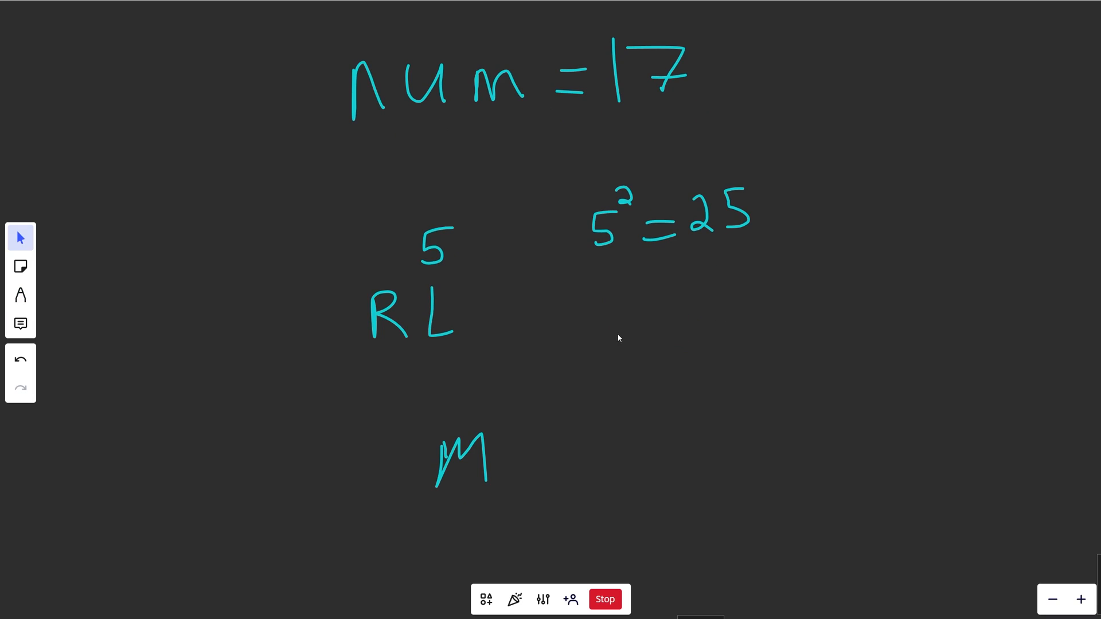
Erase all the walkthrough notes and change num = 17 to num = 16
{"action": "left_click_drag", "start_coordinate": [778, 182], "coordinate": [343, 483]}
{"action": "key", "text": "Delete"}
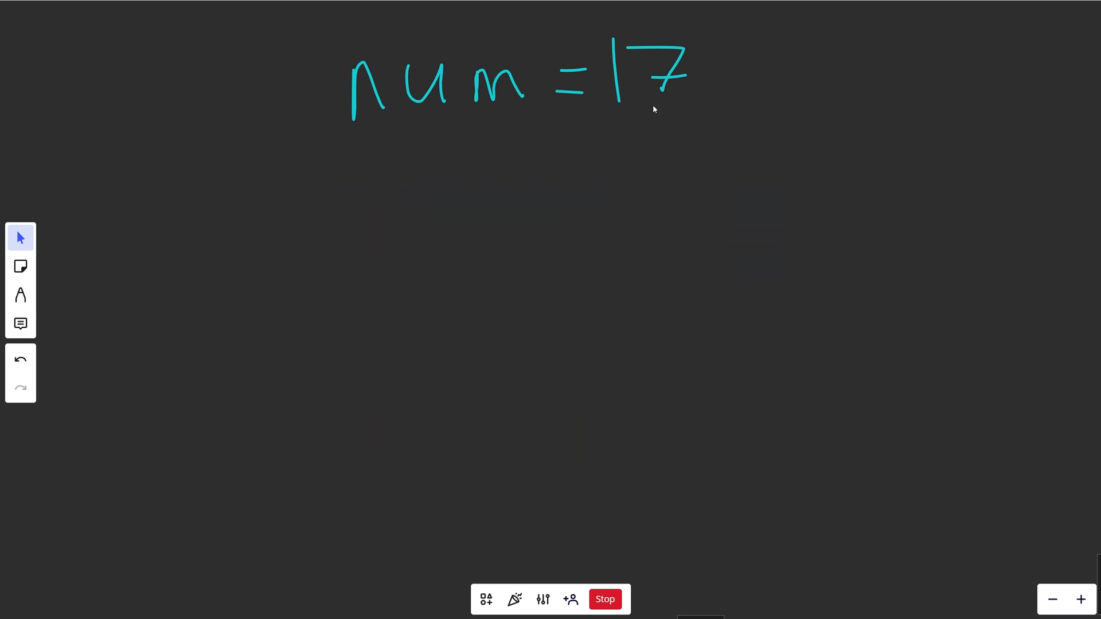
{"action": "left_click", "coordinate": [666, 82]}
{"action": "key", "text": "Delete"}
{"action": "key", "text": "p"}
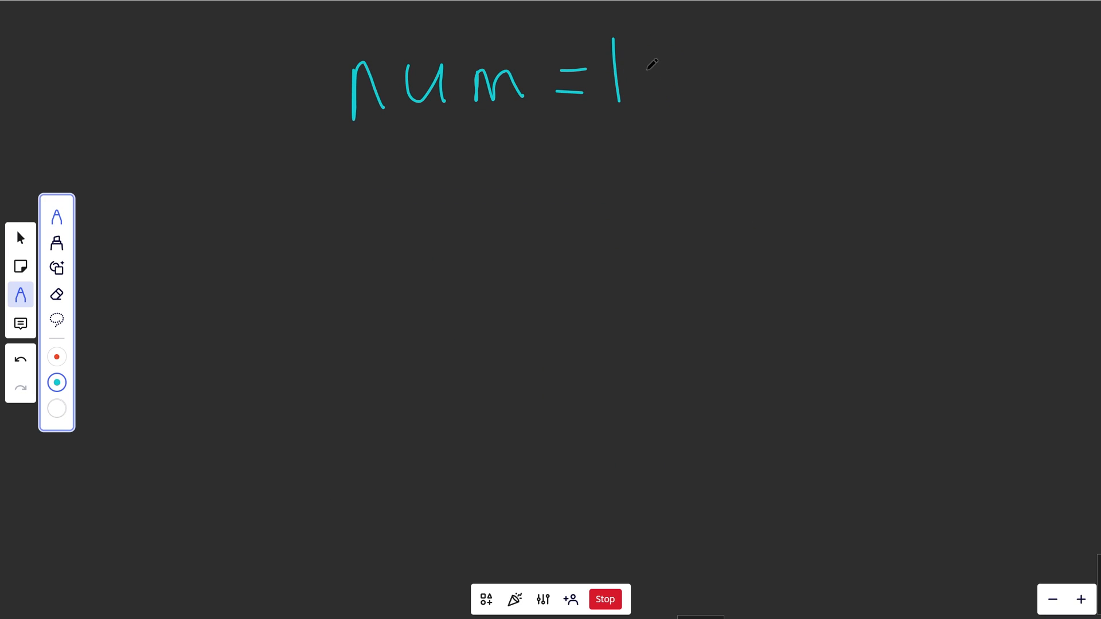
{"action": "left_click_drag", "start_coordinate": [654, 41], "coordinate": [671, 78]}
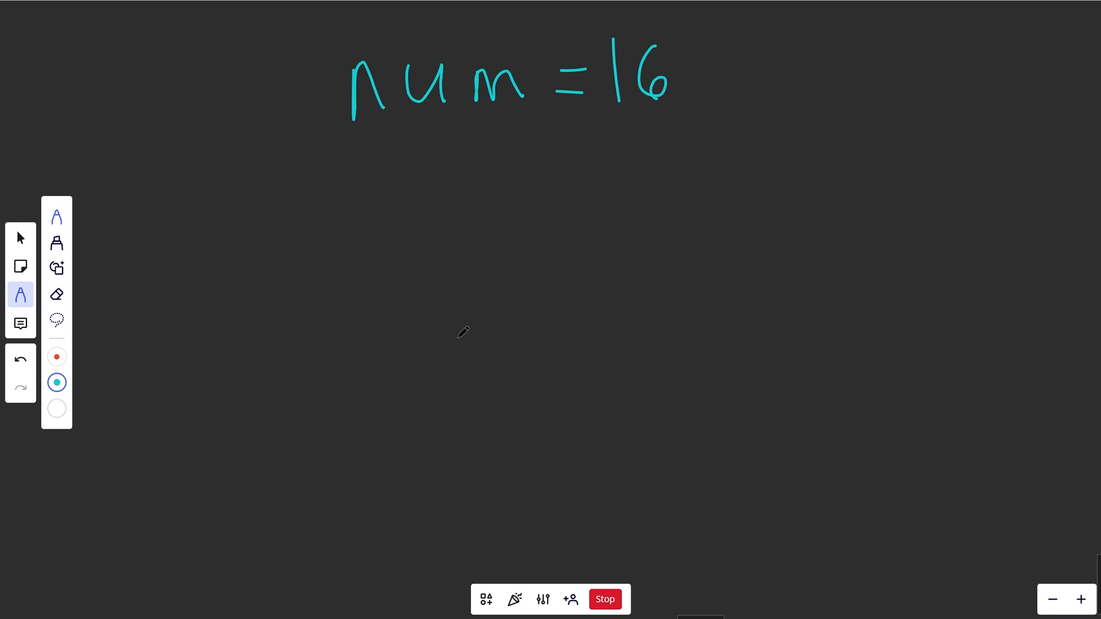
Sketch M and 4² = 16 below num = 16, then marquee-select that working
{"action": "mouse_move", "coordinate": [461, 367]}
{"action": "left_mouse_down"}
{"action": "mouse_move", "coordinate": [477, 327]}
{"action": "mouse_move", "coordinate": [512, 362]}
{"action": "left_mouse_up"}
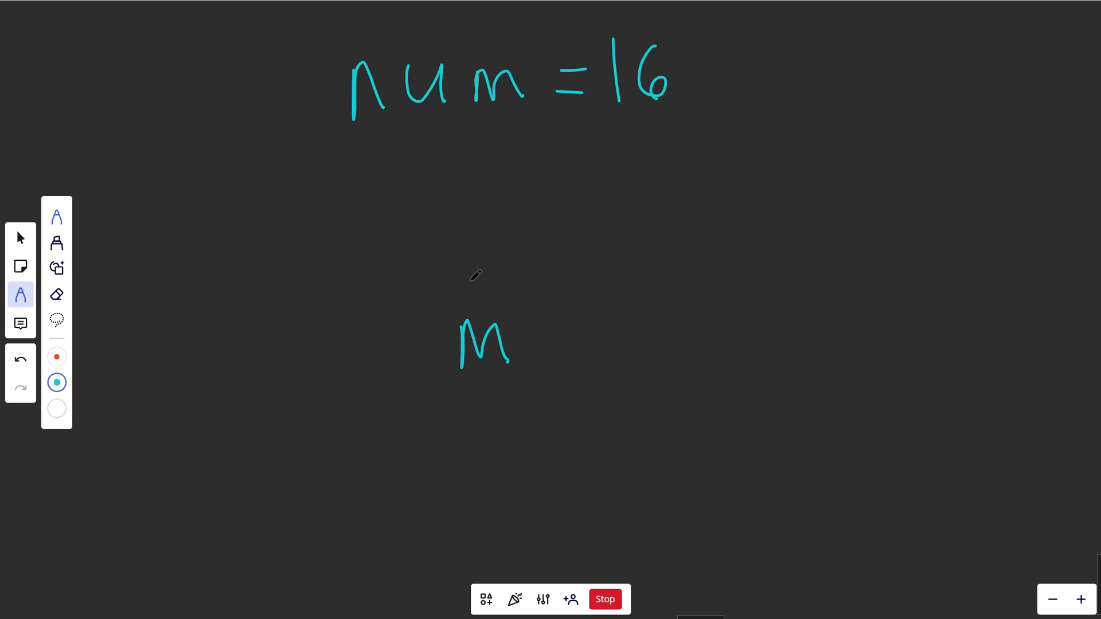
{"action": "mouse_move", "coordinate": [470, 241]}
{"action": "left_mouse_down"}
{"action": "mouse_move", "coordinate": [468, 257]}
{"action": "mouse_move", "coordinate": [493, 257]}
{"action": "mouse_move", "coordinate": [487, 283]}
{"action": "left_mouse_up"}
{"action": "left_click_drag", "start_coordinate": [487, 211], "coordinate": [567, 257]}
{"action": "mouse_move", "coordinate": [582, 227]}
{"action": "left_mouse_down"}
{"action": "mouse_move", "coordinate": [584, 268]}
{"action": "mouse_move", "coordinate": [613, 263]}
{"action": "left_mouse_up"}
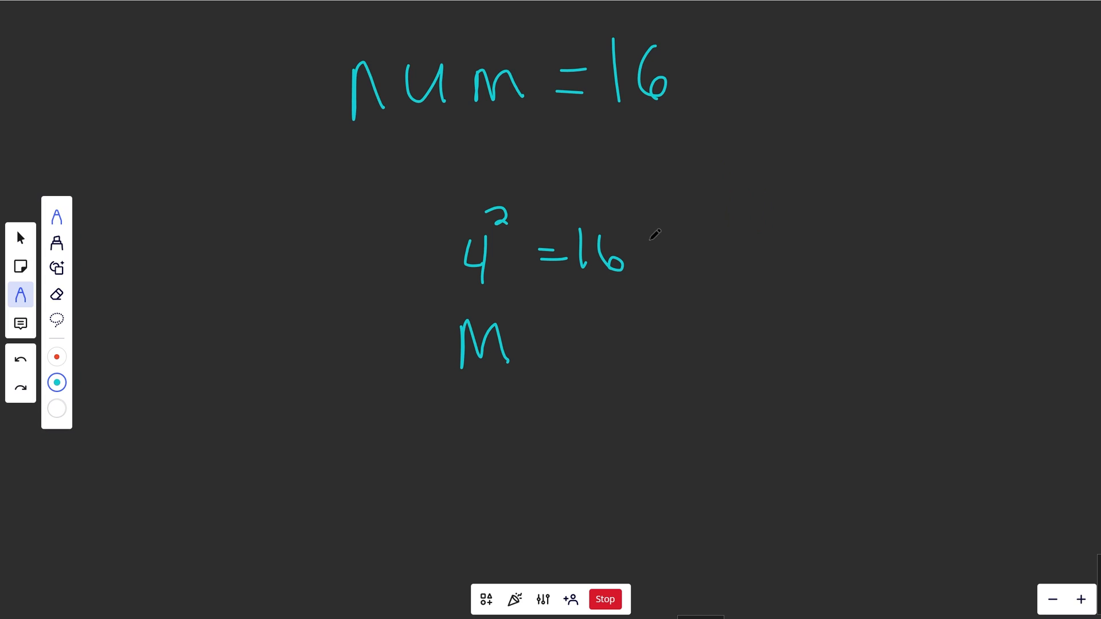
{"action": "key", "text": "Escape"}
{"action": "left_click_drag", "start_coordinate": [652, 196], "coordinate": [427, 353]}
Delete the selected working and write log₂N under num = 16, undoing trial underlines
{"action": "key", "text": "Delete"}
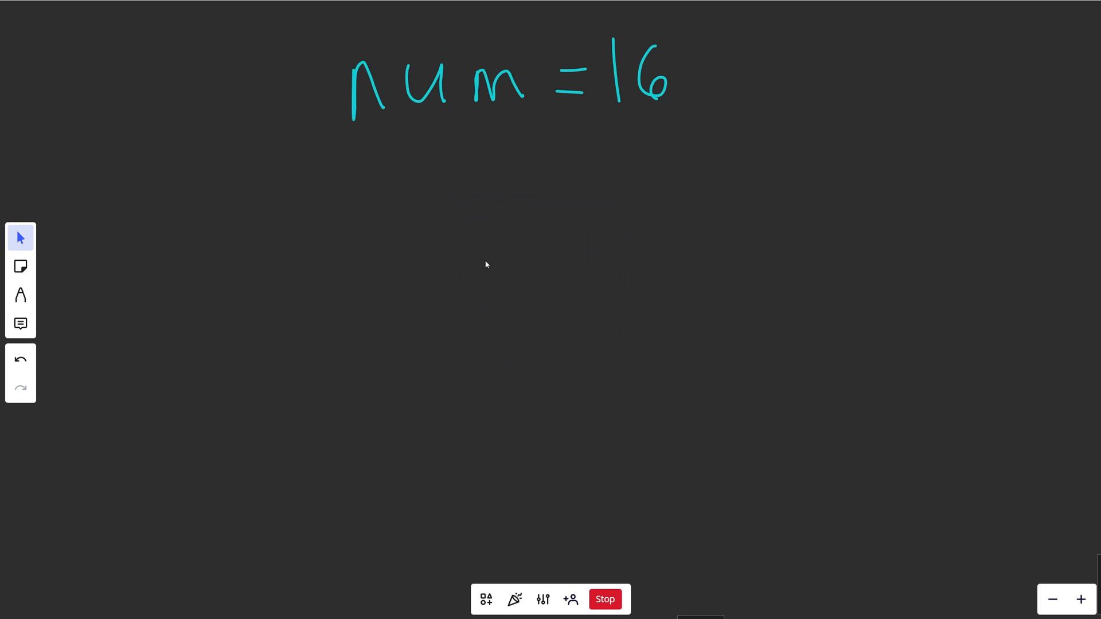
{"action": "key", "text": "p"}
{"action": "mouse_move", "coordinate": [386, 209]}
{"action": "left_mouse_down"}
{"action": "mouse_move", "coordinate": [383, 272]}
{"action": "mouse_move", "coordinate": [406, 248]}
{"action": "mouse_move", "coordinate": [451, 263]}
{"action": "mouse_move", "coordinate": [435, 297]}
{"action": "left_mouse_up"}
{"action": "left_click_drag", "start_coordinate": [462, 249], "coordinate": [475, 275]}
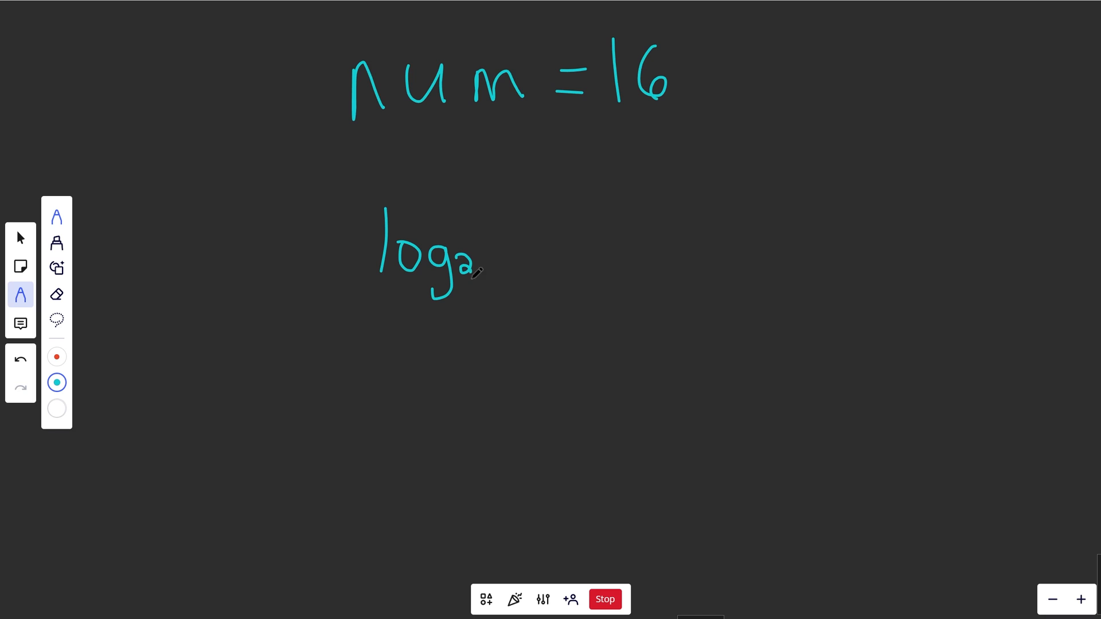
{"action": "left_click_drag", "start_coordinate": [493, 225], "coordinate": [526, 268]}
{"action": "left_click_drag", "start_coordinate": [465, 288], "coordinate": [524, 288]}
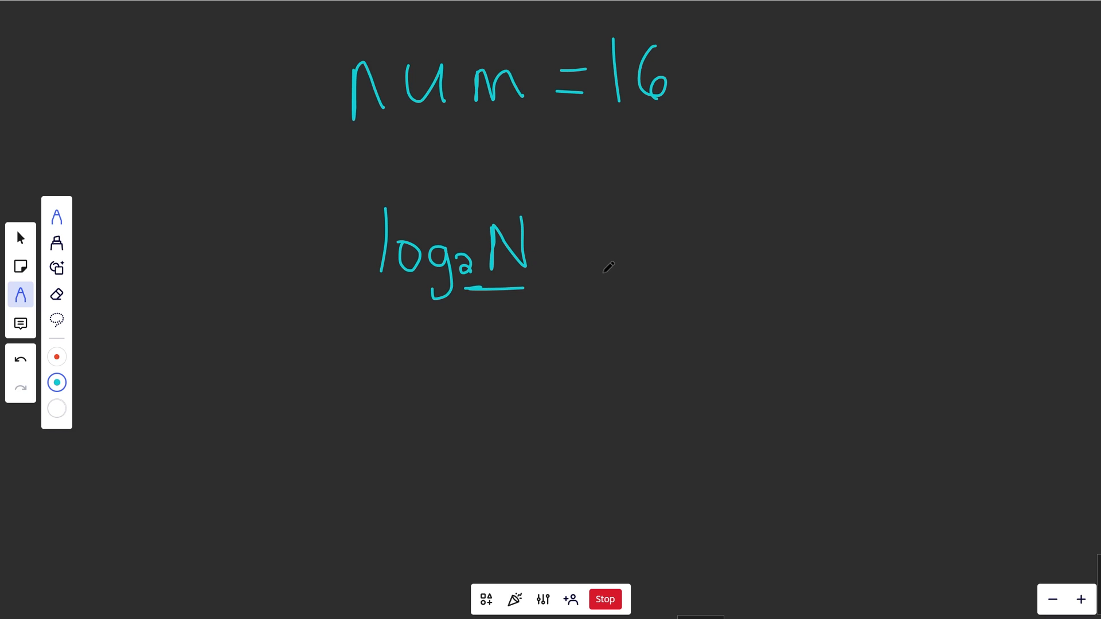
{"action": "key", "text": "ctrl+z"}
{"action": "left_click_drag", "start_coordinate": [602, 119], "coordinate": [690, 117]}
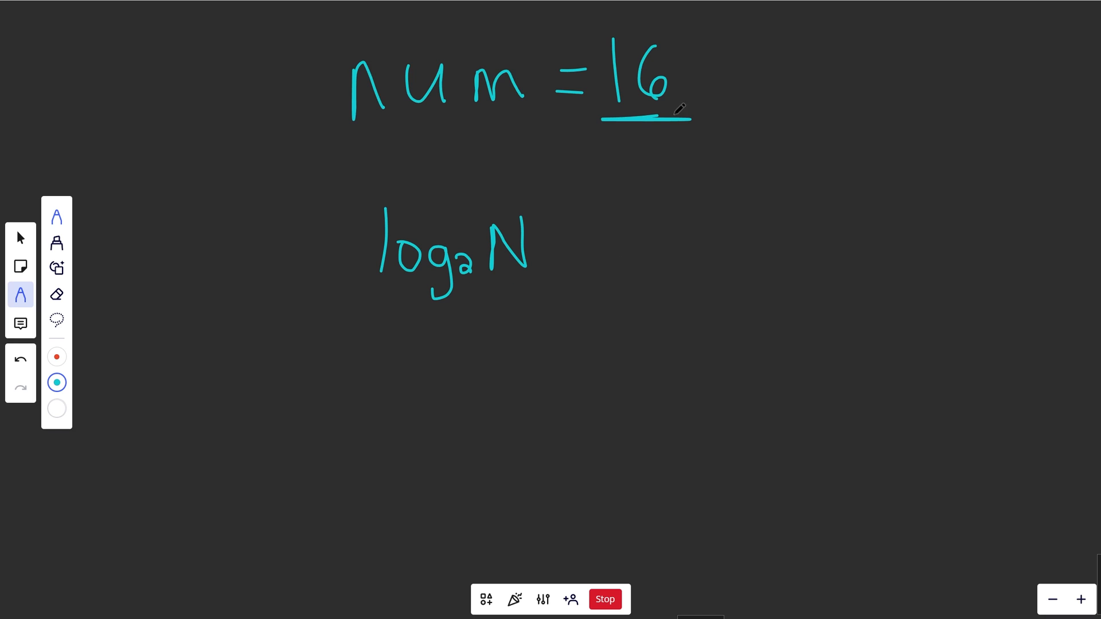
{"action": "key", "text": "ctrl+z"}
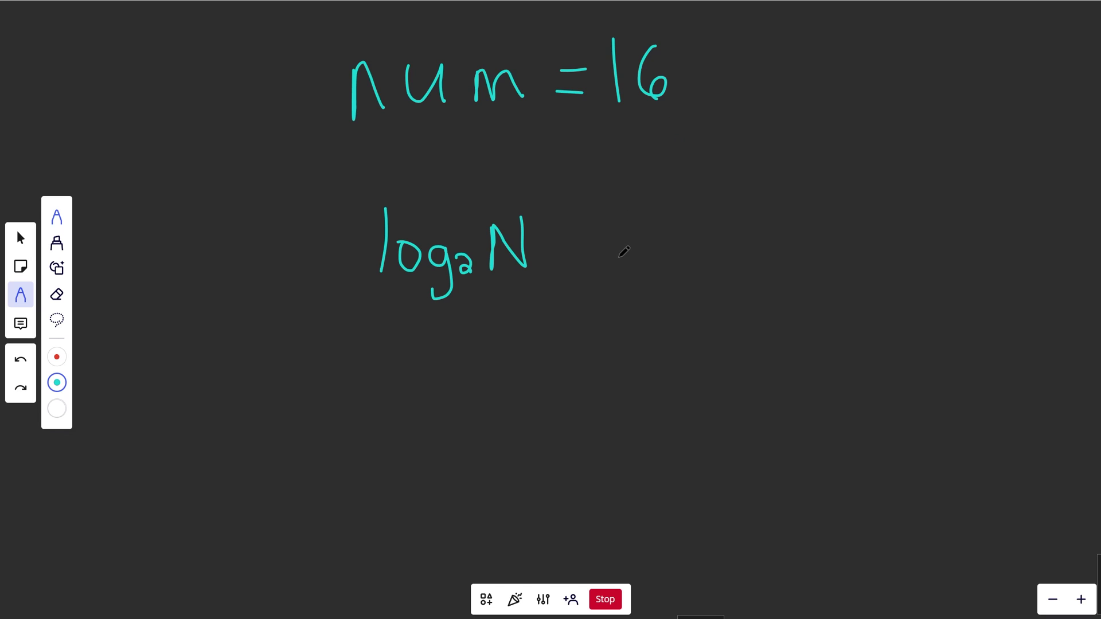
Back in LeetCode, write the brute-force loop: for x in 1..num, return True if x ** 2 == num, else False
{"action": "key", "text": "alt+Tab"}
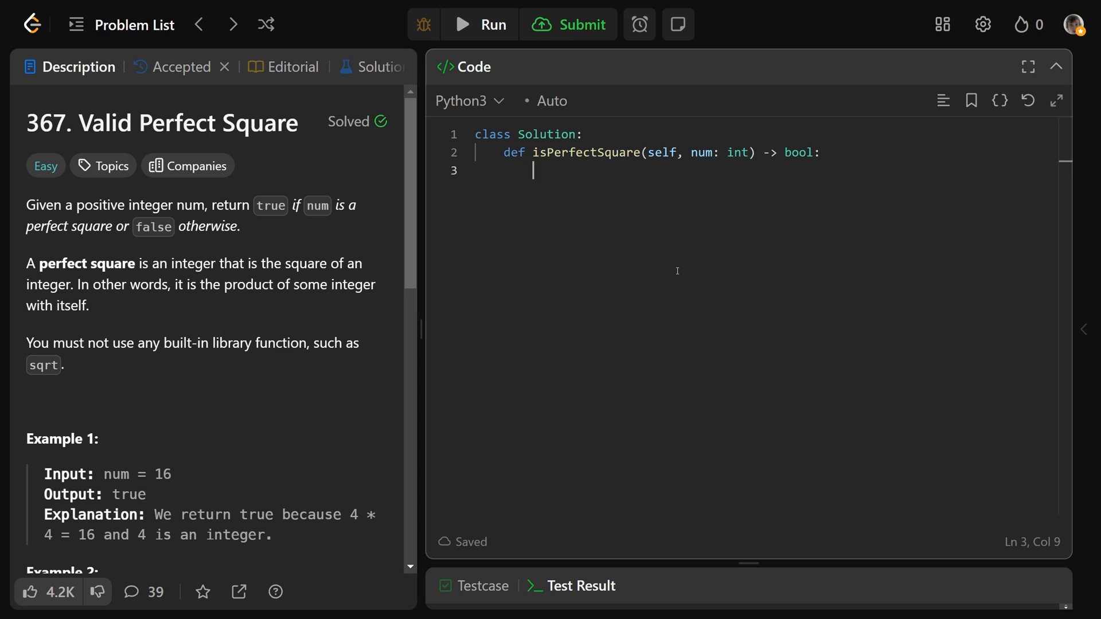
{"action": "type", "text": "for "}
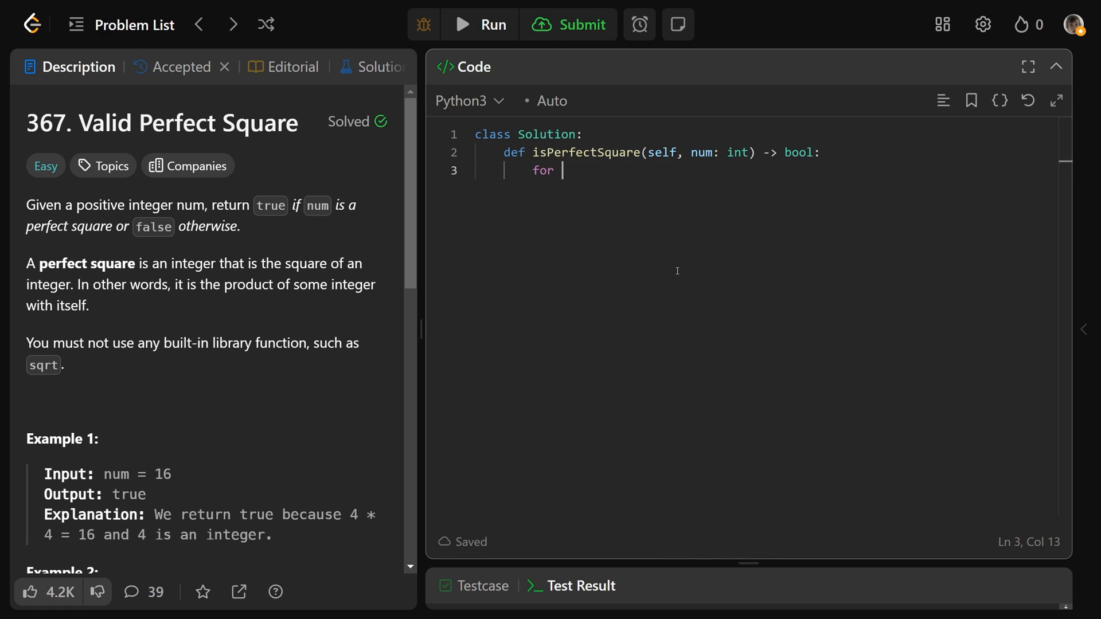
{"action": "type", "text": "x in range("}
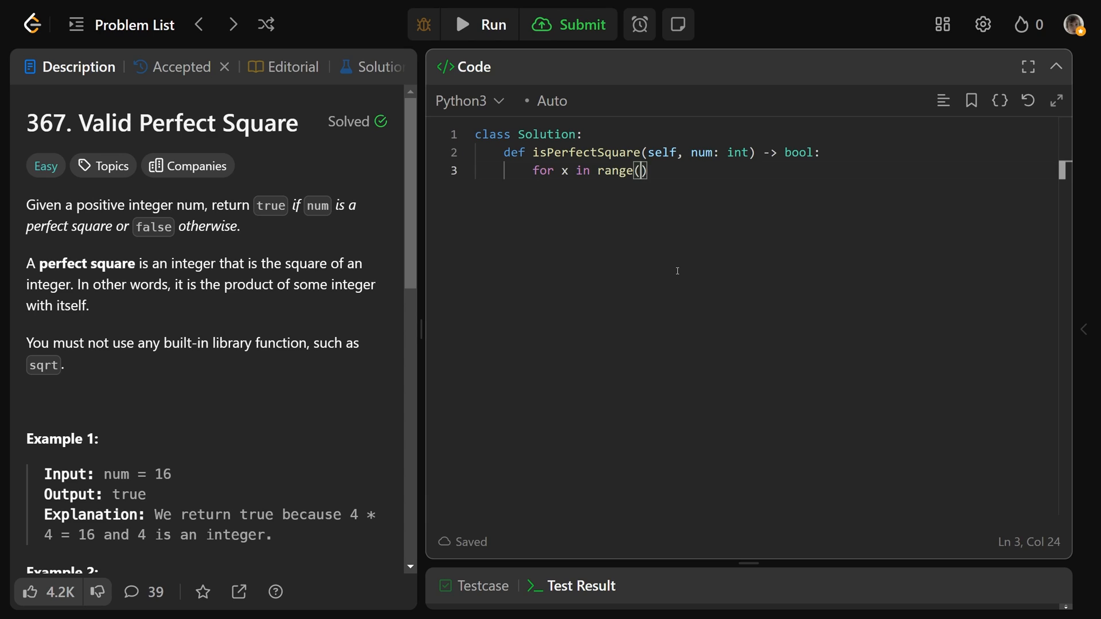
{"action": "type", "text": "1, "}
{"action": "type", "text": "num"}
{"action": "type", "text": "+1"}
{"action": "key", "text": "Right"}
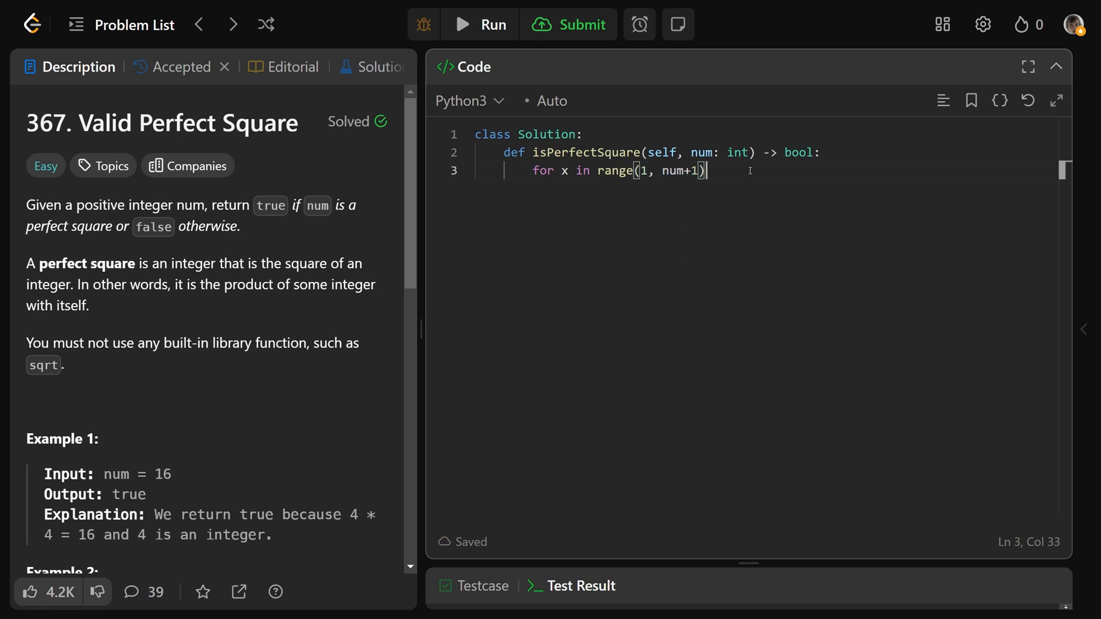
{"action": "type", "text": ":"}
{"action": "key", "text": "Return"}
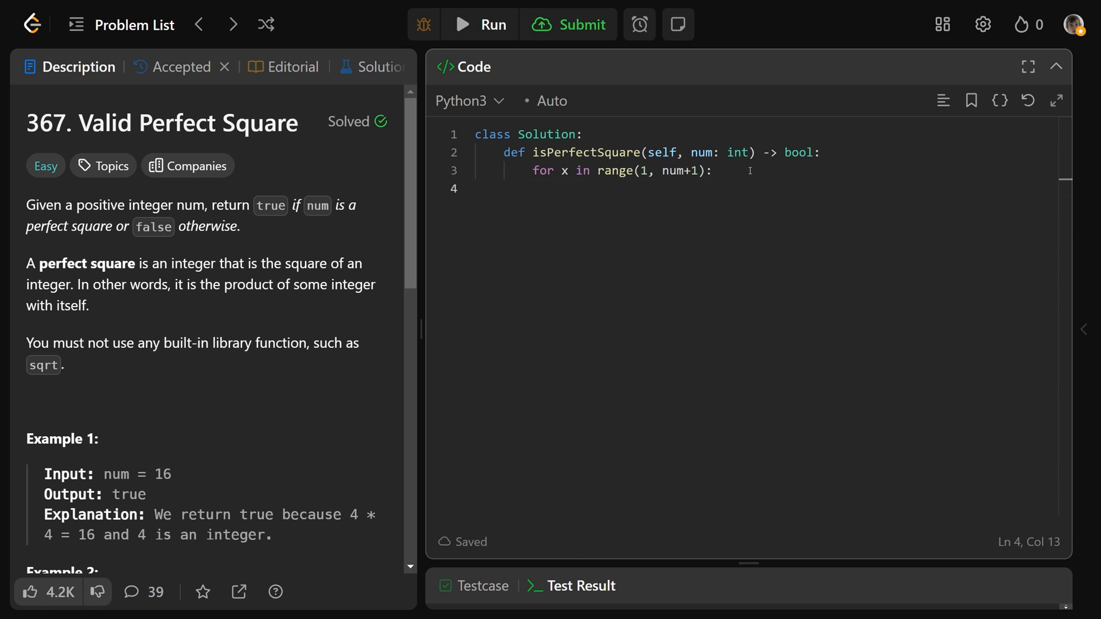
{"action": "type", "text": "if x "}
{"action": "type", "text": "** 2 == num:"}
{"action": "key", "text": "Return"}
{"action": "type", "text": "return True"}
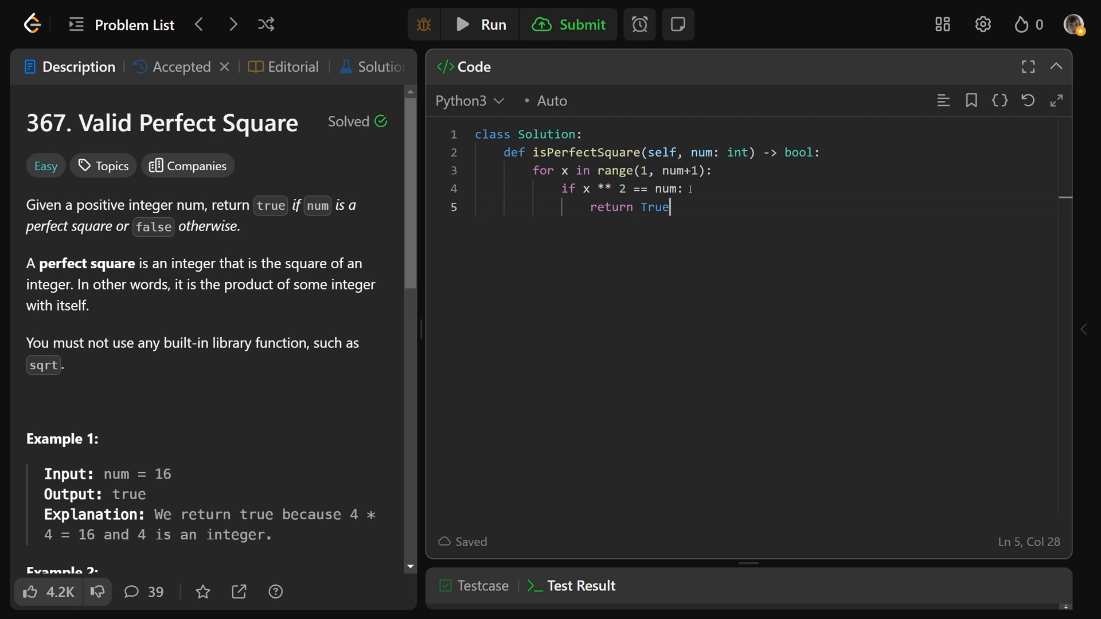
{"action": "key", "text": "Return"}
{"action": "key", "text": "Return"}
{"action": "left_click_drag", "start_coordinate": [689, 188], "coordinate": [535, 170]}
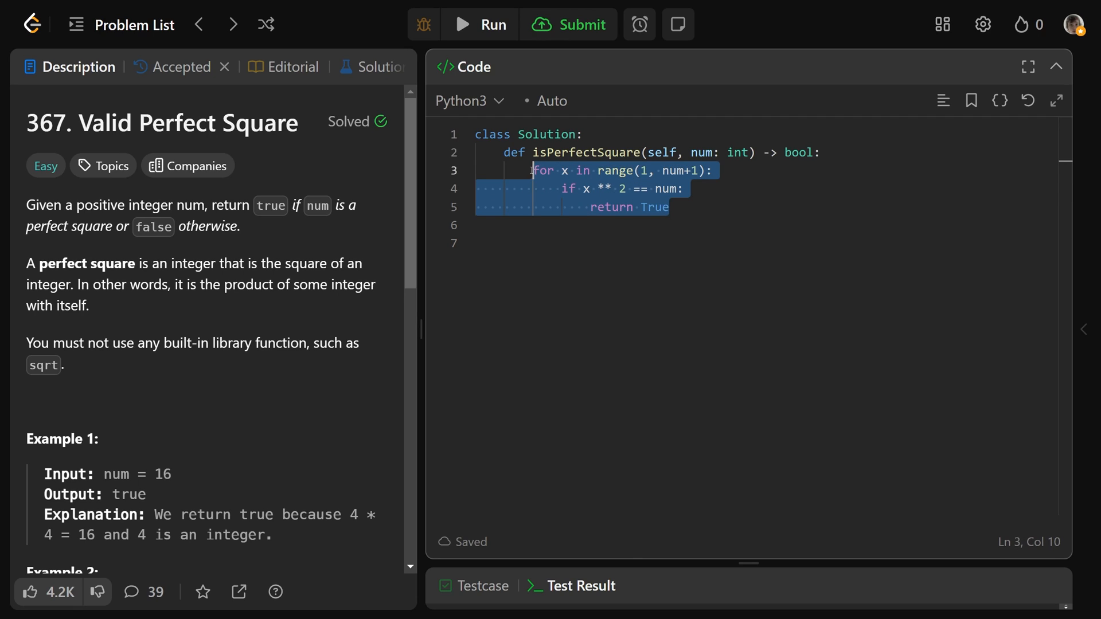
{"action": "left_click", "coordinate": [625, 249]}
{"action": "type", "text": "return False"}
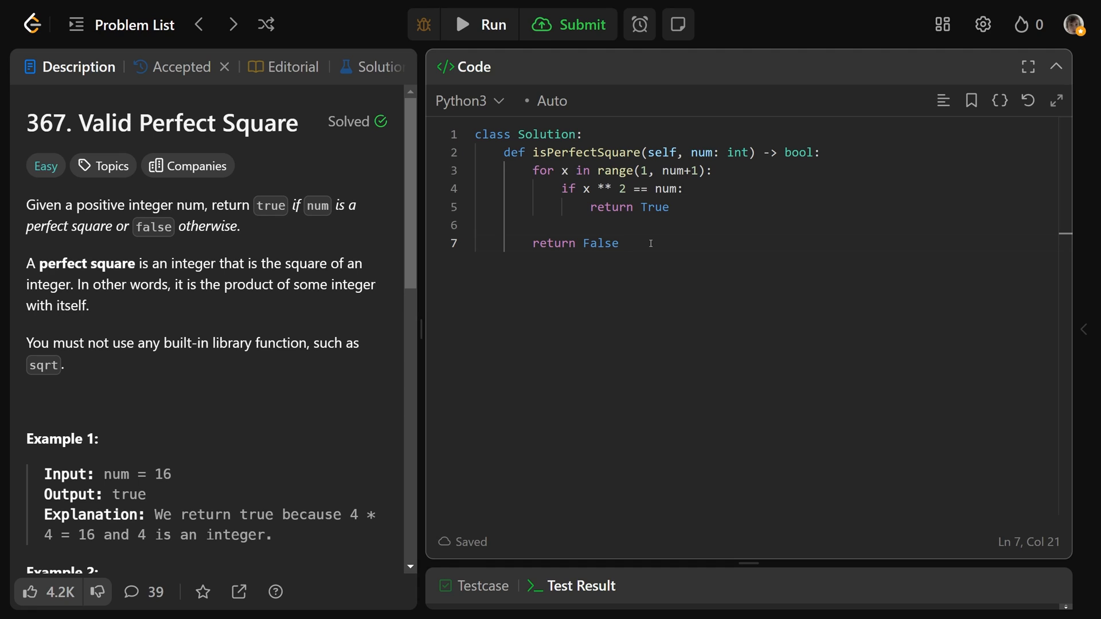
Review the Time Limit Exceeded verdict at 9 / 71 testcases and return to the description
{"action": "left_click_drag", "start_coordinate": [749, 564], "coordinate": [748, 320]}
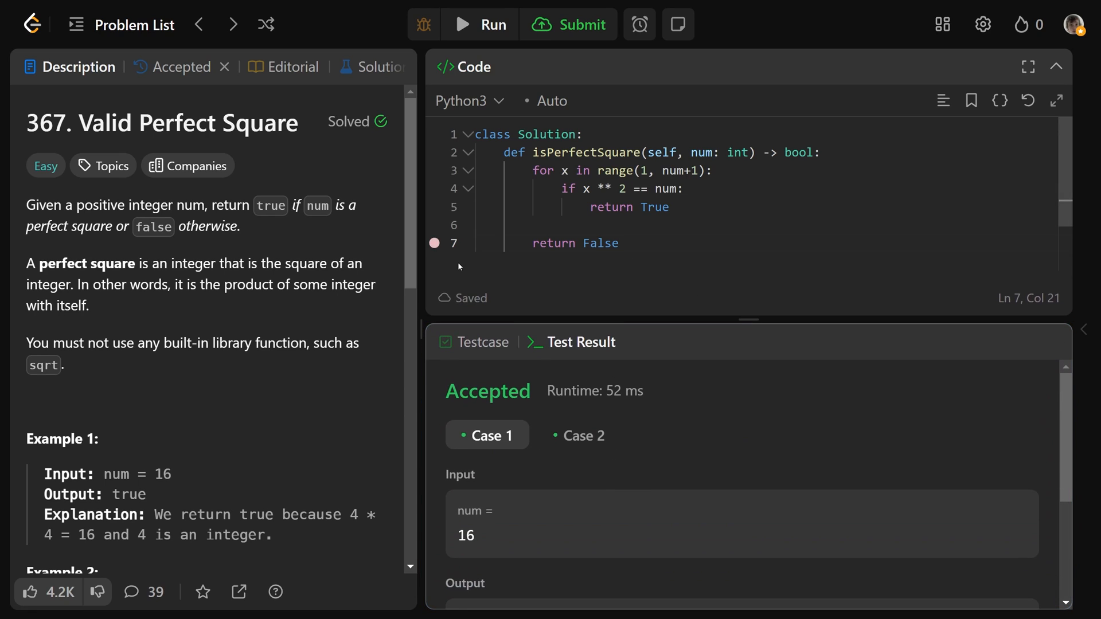
{"action": "key", "text": "ctrl+Return"}
{"action": "left_click_drag", "start_coordinate": [215, 144], "coordinate": [27, 144]}
{"action": "left_click", "coordinate": [261, 153]}
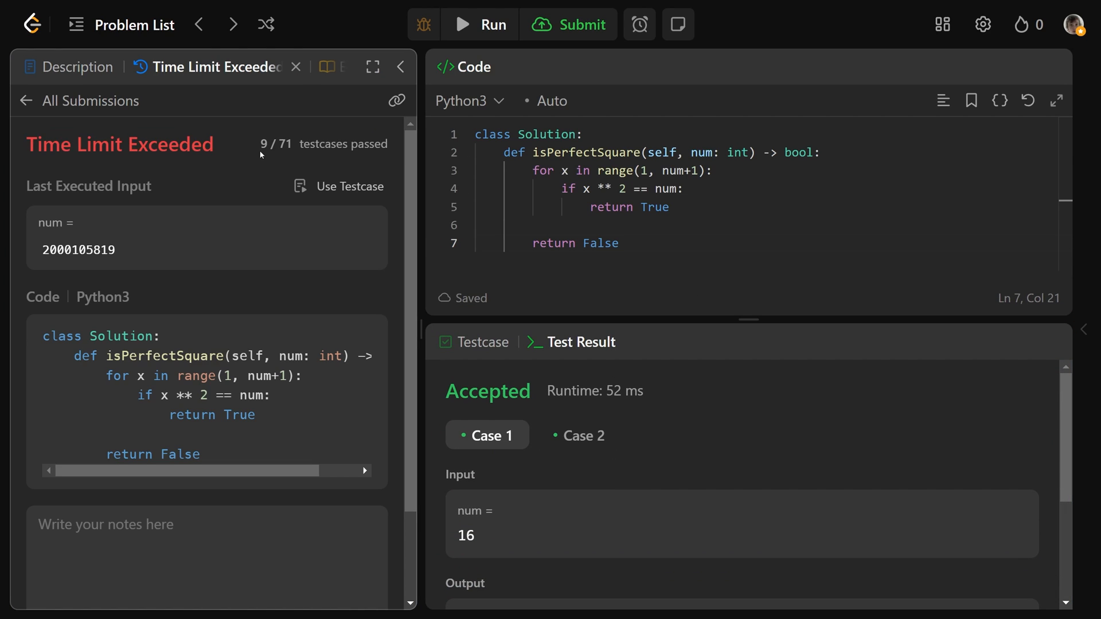
{"action": "left_click_drag", "start_coordinate": [258, 144], "coordinate": [346, 144]}
{"action": "left_click", "coordinate": [376, 156]}
{"action": "left_click", "coordinate": [78, 66]}
Replace the brute-force code with l = 1, r = num and a while loop computing m and m_squared
{"action": "left_click_drag", "start_coordinate": [735, 320], "coordinate": [749, 502]}
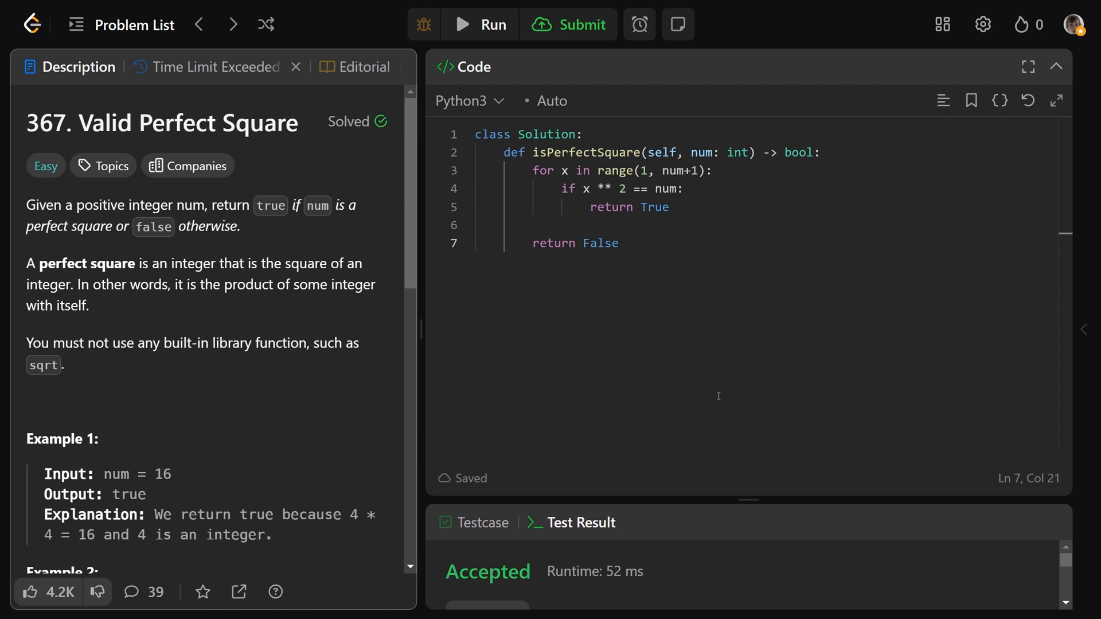
{"action": "left_click_drag", "start_coordinate": [622, 244], "coordinate": [530, 171]}
{"action": "key", "text": "BackSpace"}
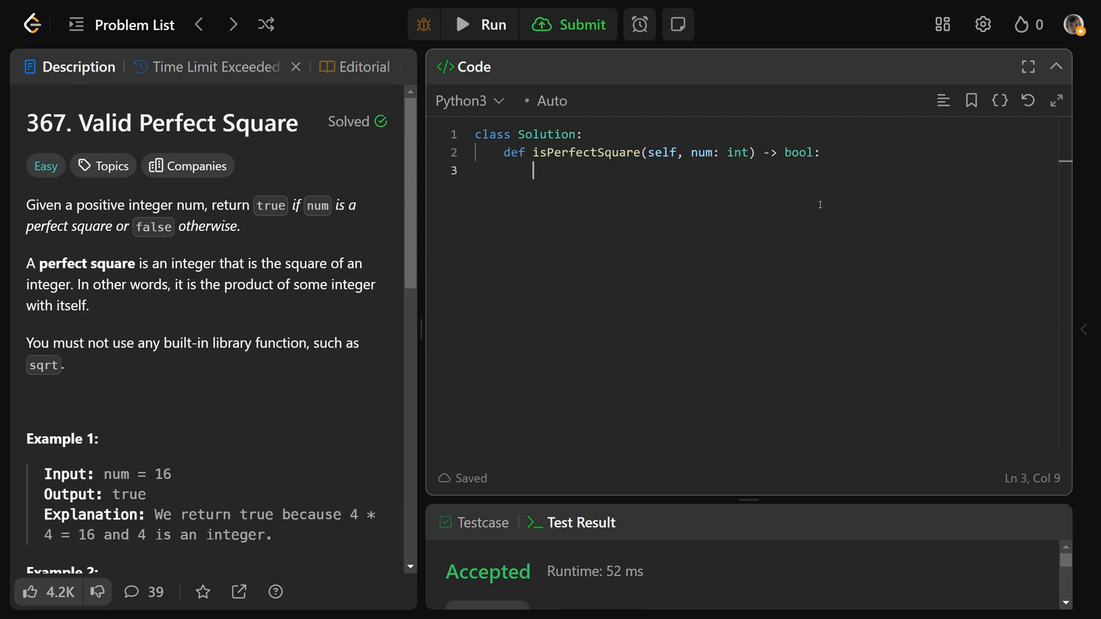
{"action": "type", "text": "l = 1"}
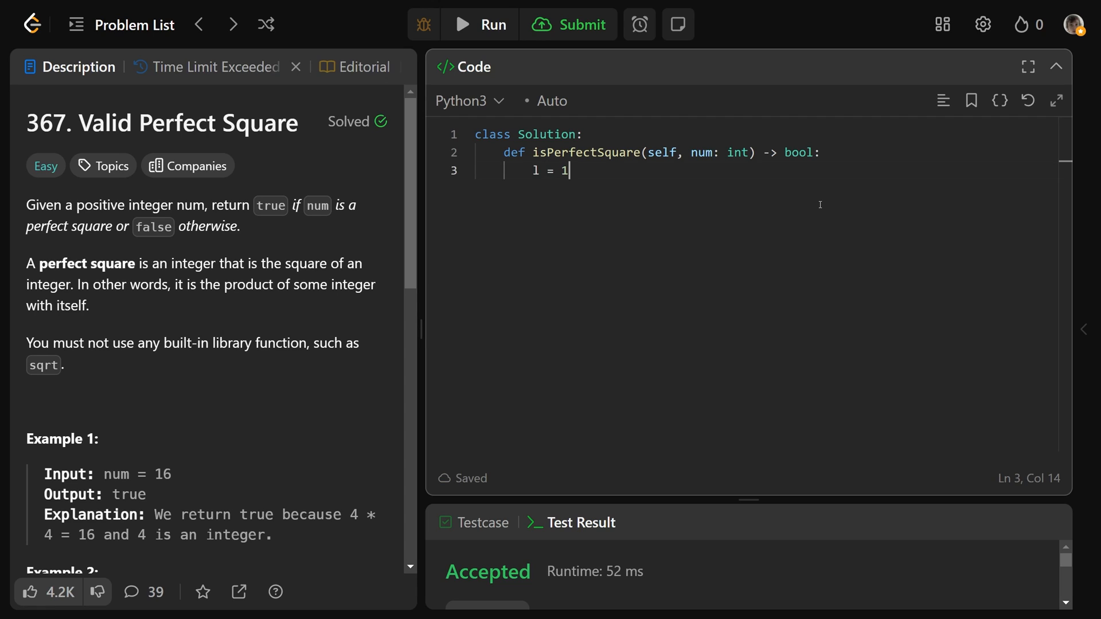
{"action": "key", "text": "Return"}
{"action": "type", "text": "r = "}
{"action": "type", "text": "num"}
{"action": "key", "text": "Return"}
{"action": "key", "text": "Return"}
{"action": "type", "text": "while l "}
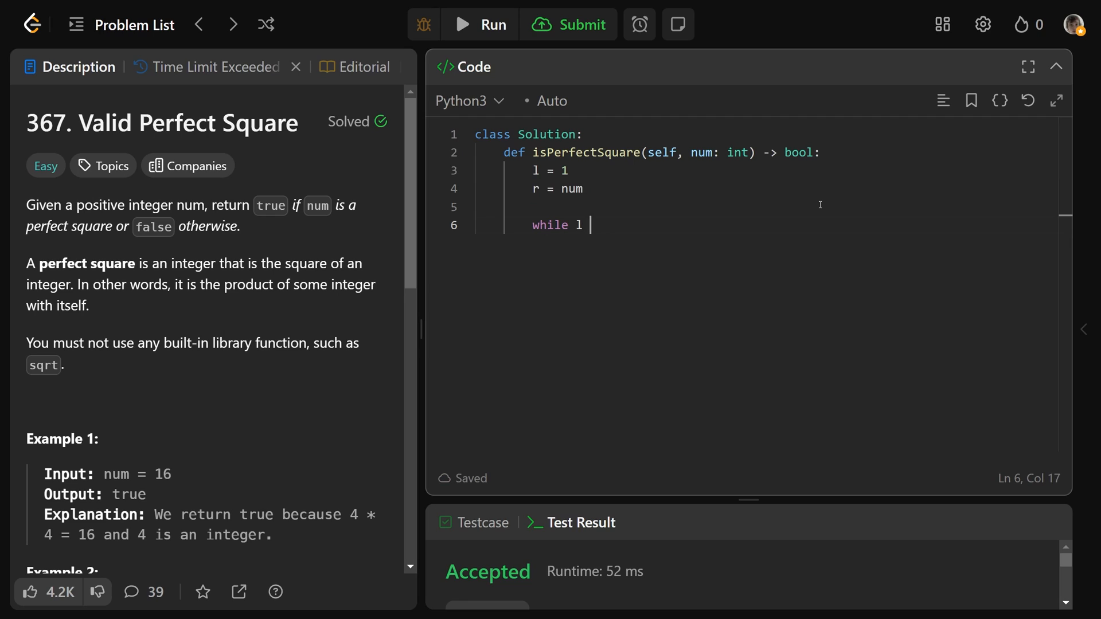
{"action": "type", "text": "<= r:"}
{"action": "key", "text": "Return"}
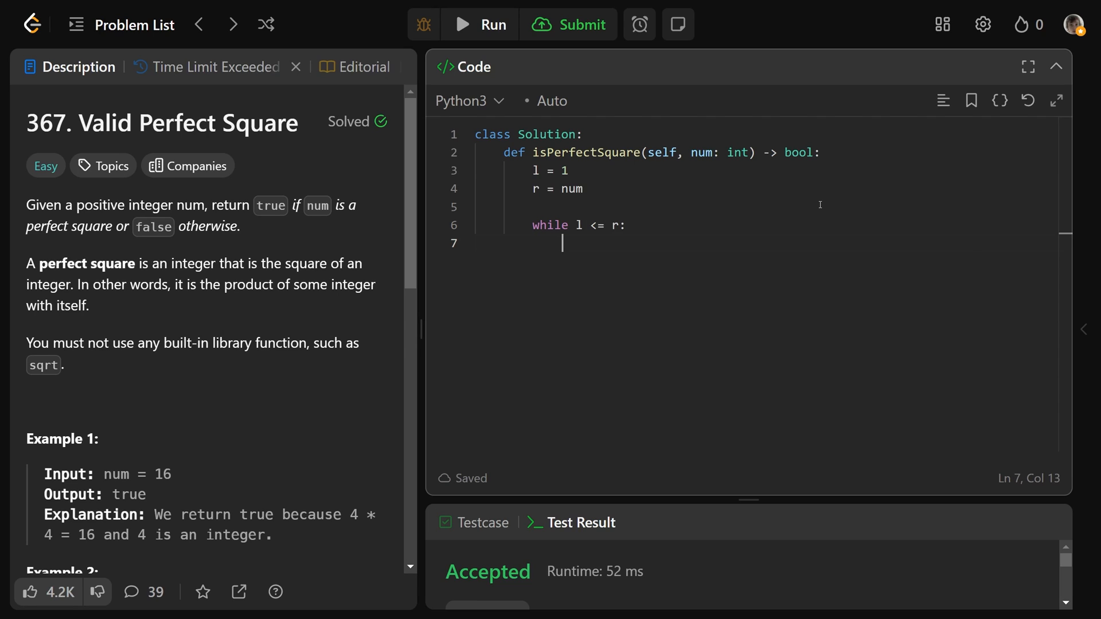
{"action": "type", "text": "m = "}
{"action": "type", "text": "(l+"}
{"action": "type", "text": "r) // 2"}
{"action": "key", "text": "Return"}
{"action": "type", "text": "m_"}
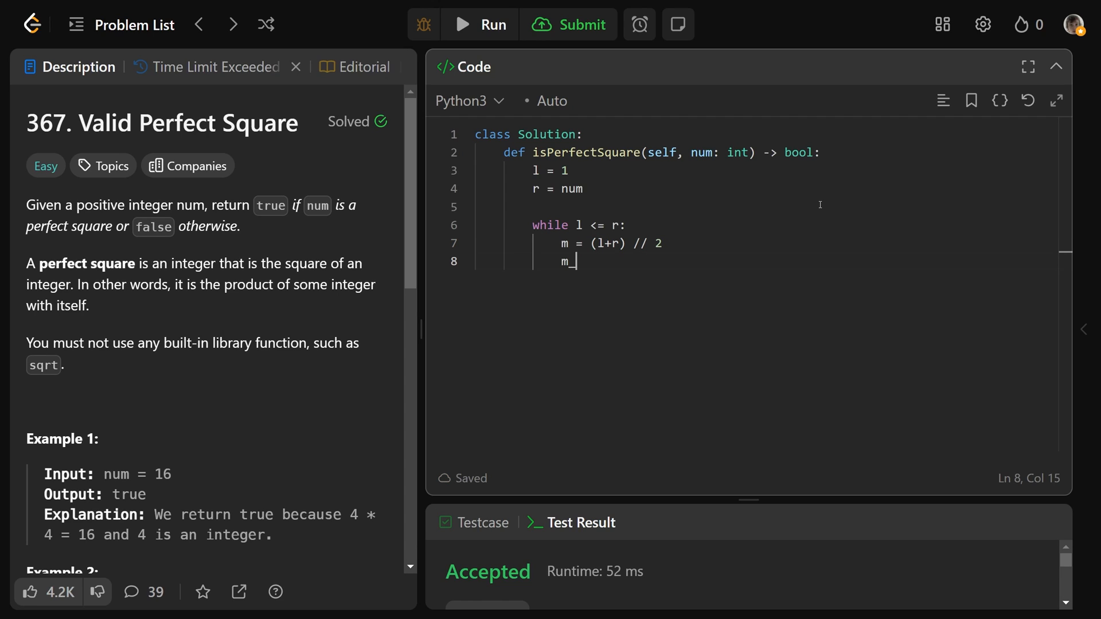
{"action": "type", "text": "squared = m "}
{"action": "type", "text": "*"}
{"action": "key", "text": "Return"}
{"action": "key", "text": "Return"}
{"action": "type", "text": "if num "}
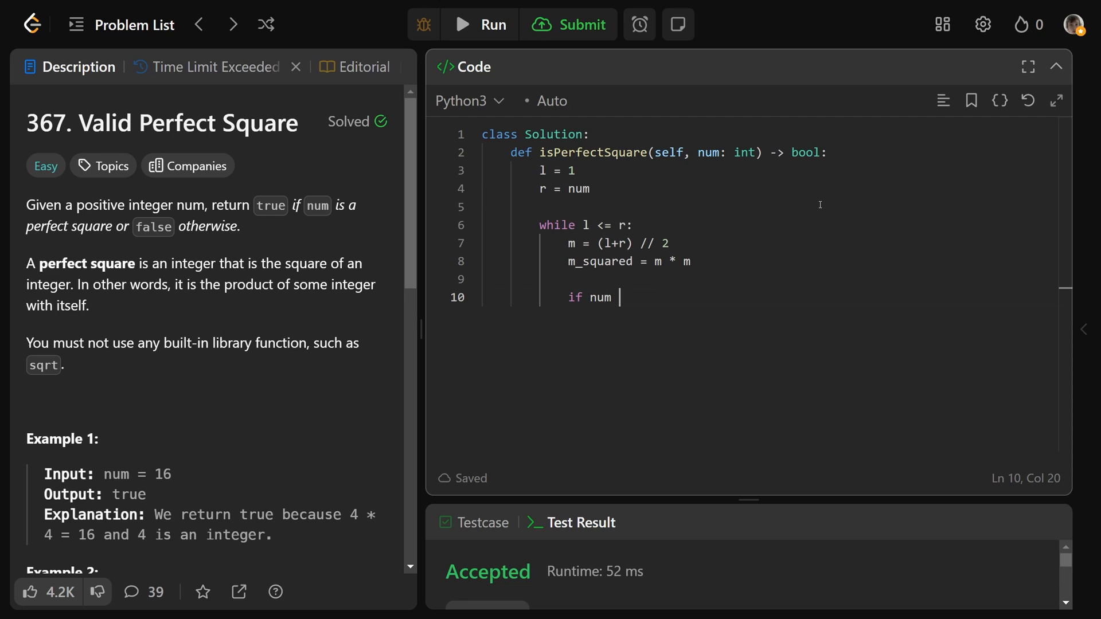
{"action": "type", "text": "== m_squared"}
{"action": "type", "text": ":"}
Add the if/elif/else returning True on a match or updating l and r, then return False after the loop
{"action": "key", "text": "Return"}
{"action": "type", "text": "return"}
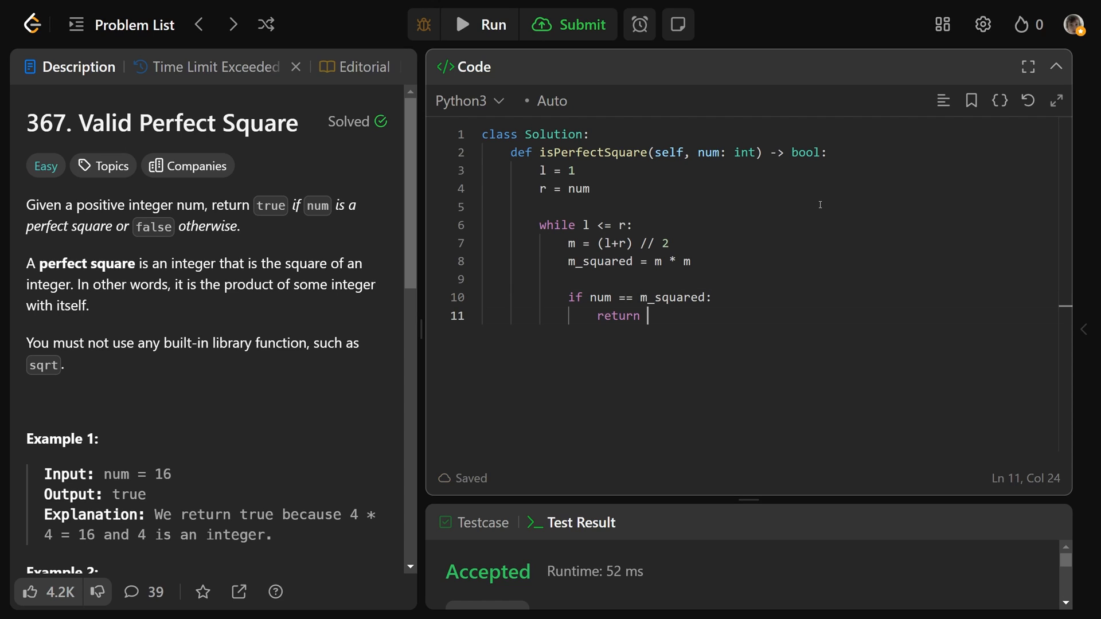
{"action": "type", "text": "True"}
{"action": "key", "text": "Return"}
{"action": "key", "text": "BackSpace"}
{"action": "type", "text": "elif "}
{"action": "type", "text": "m_s"}
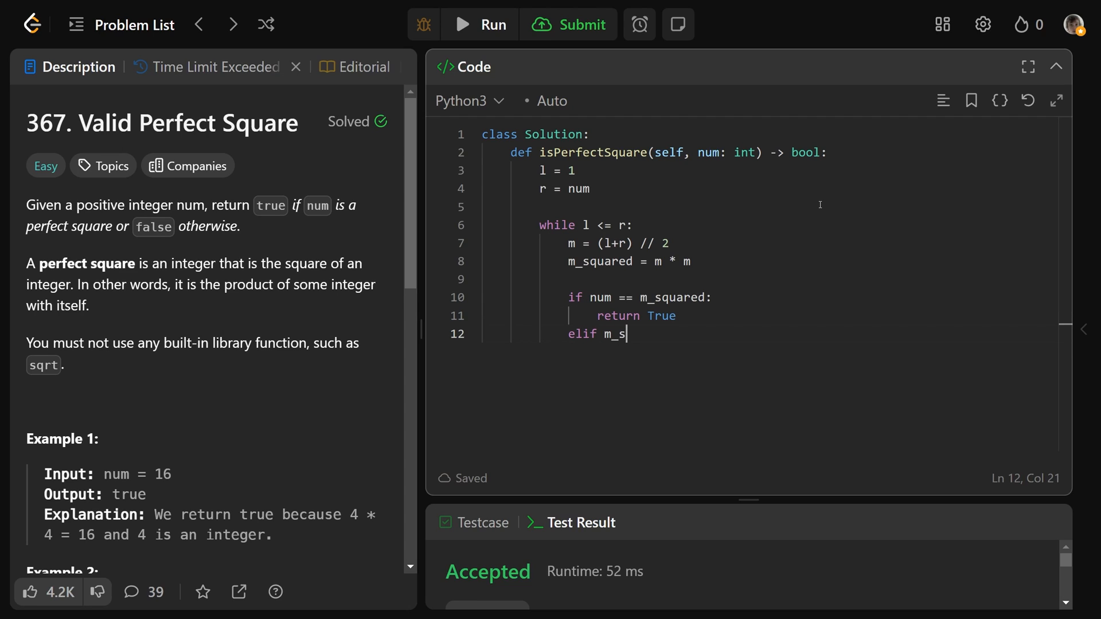
{"action": "type", "text": "quared < num"}
{"action": "type", "text": ":"}
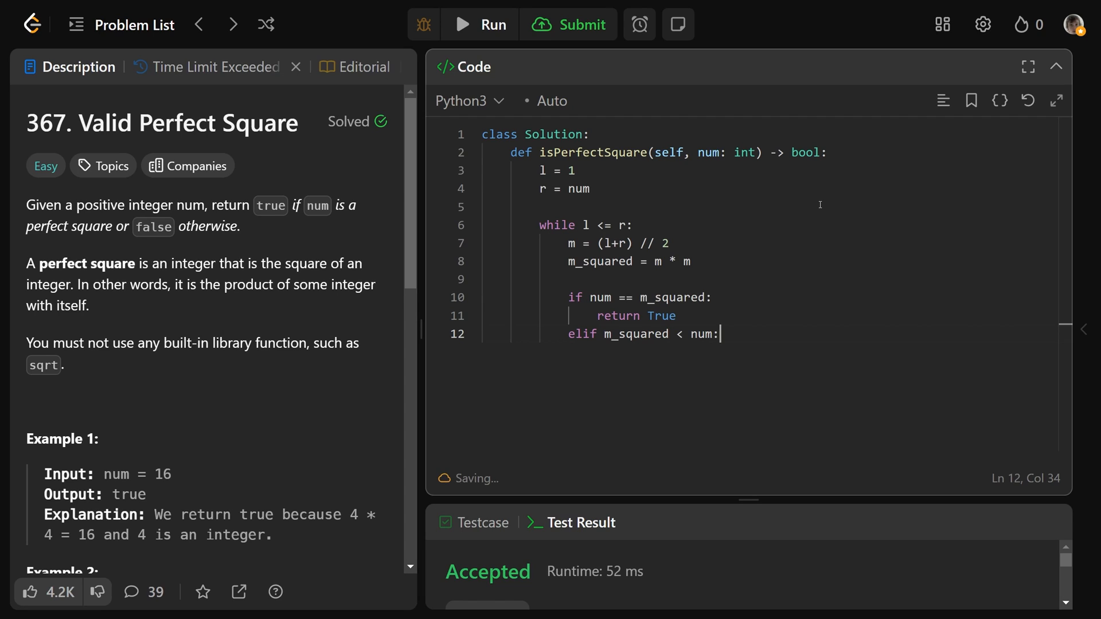
{"action": "key", "text": "Return"}
{"action": "type", "text": "l = m + 1"}
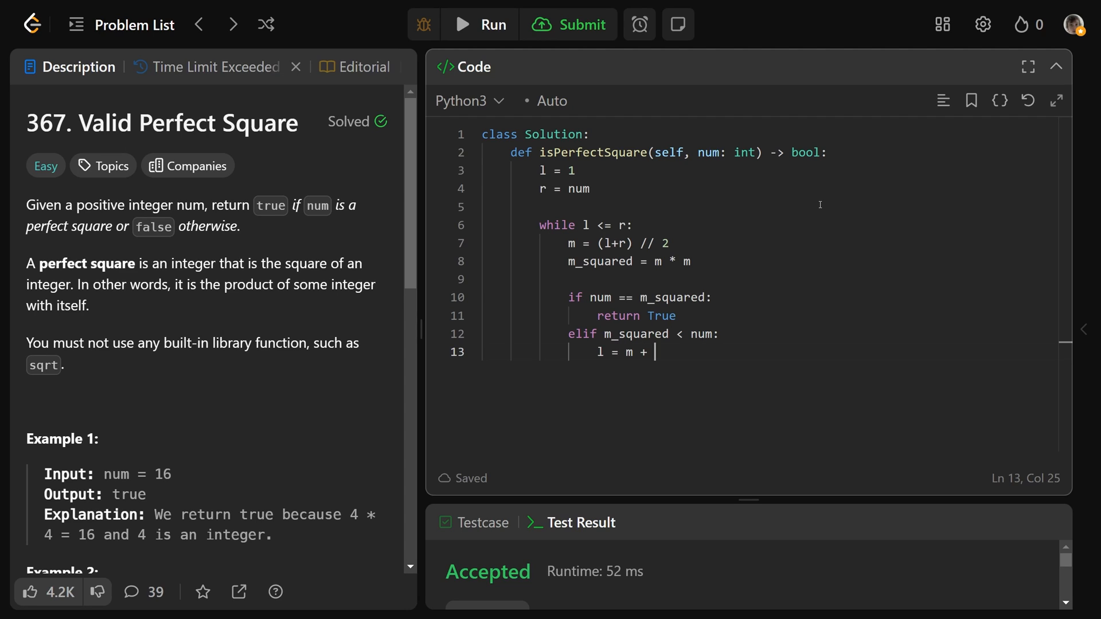
{"action": "key", "text": "Return"}
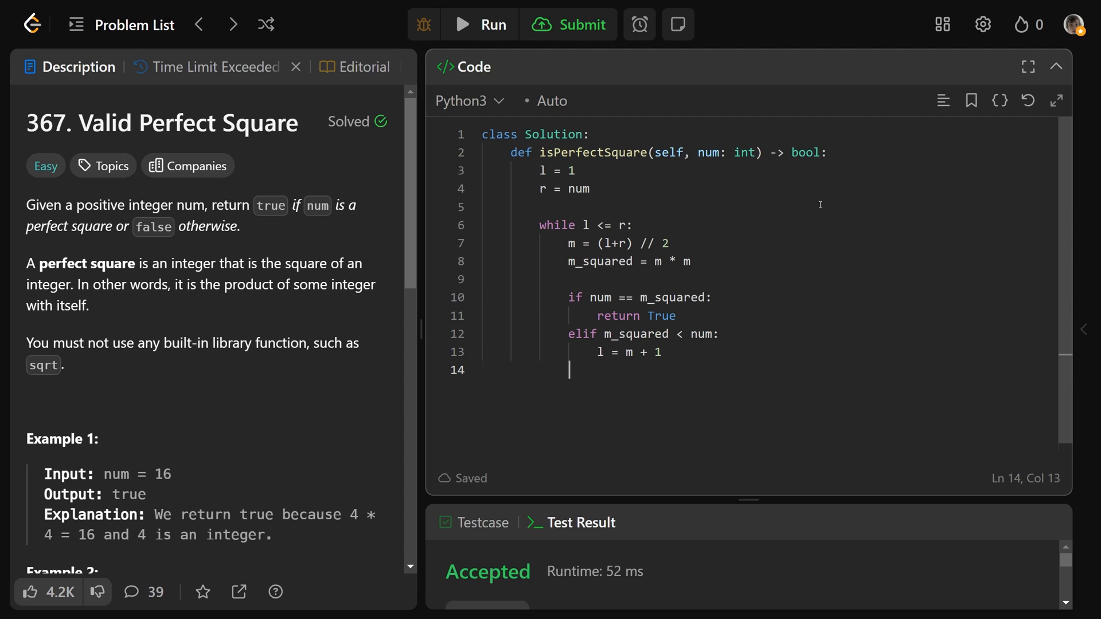
{"action": "type", "text": "else:"}
{"action": "key", "text": "Return"}
{"action": "type", "text": "r "}
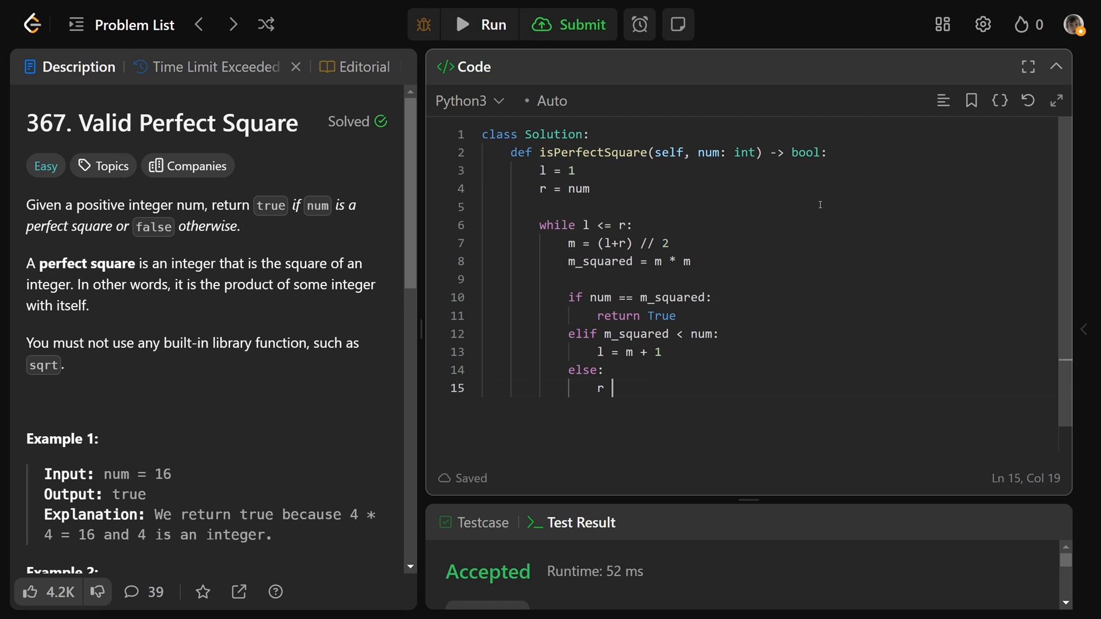
{"action": "type", "text": "= m - 1"}
{"action": "key", "text": "Return"}
{"action": "key", "text": "Return"}
{"action": "key", "text": "BackSpace"}
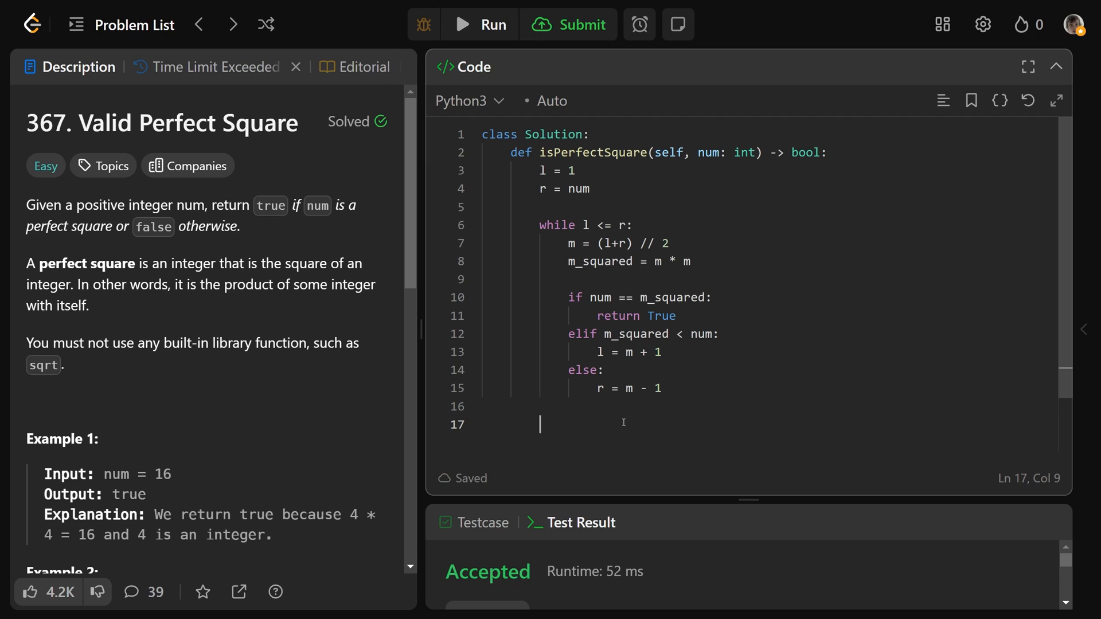
{"action": "type", "text": "return F"}
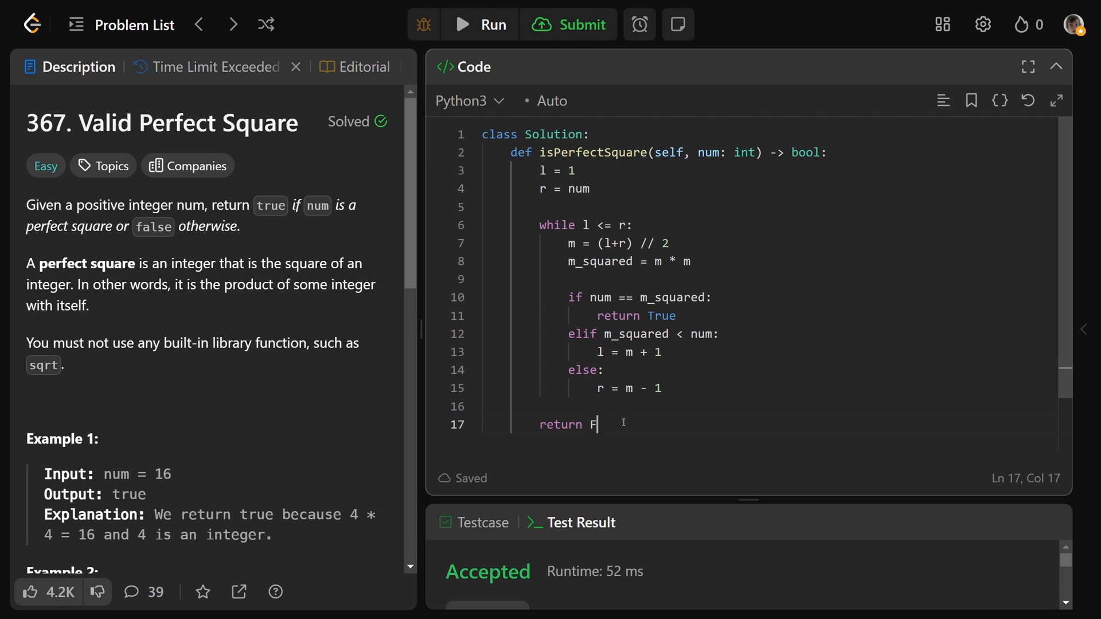
{"action": "type", "text": "alse"}
Run and submit the binary search solution, judged Accepted at 33 ms
{"action": "left_click", "coordinate": [482, 24]}
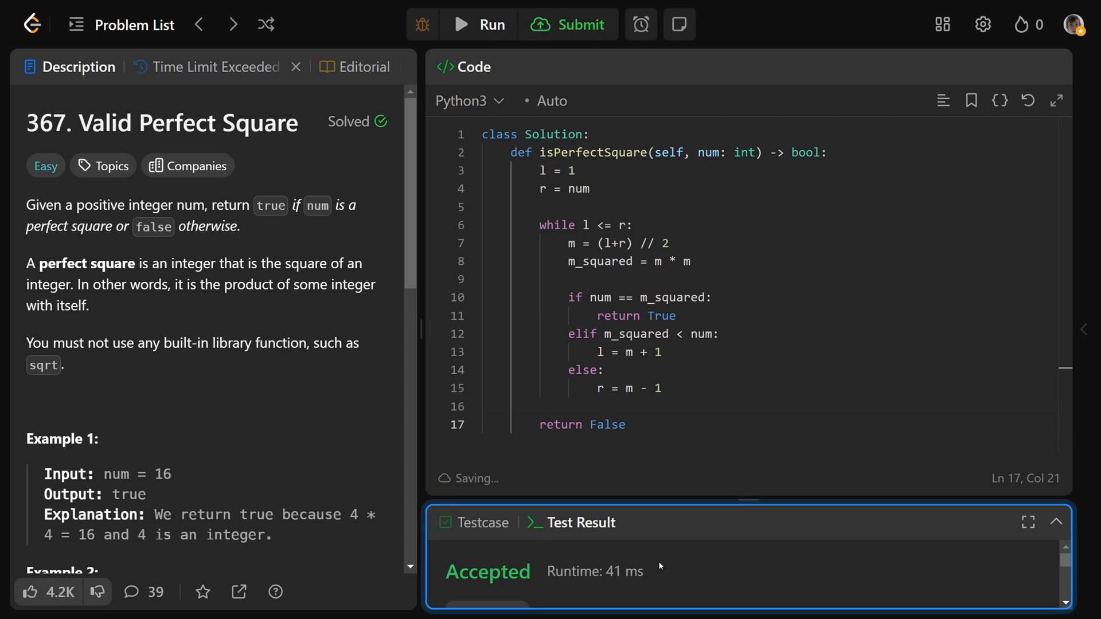
{"action": "left_click", "coordinate": [578, 26]}
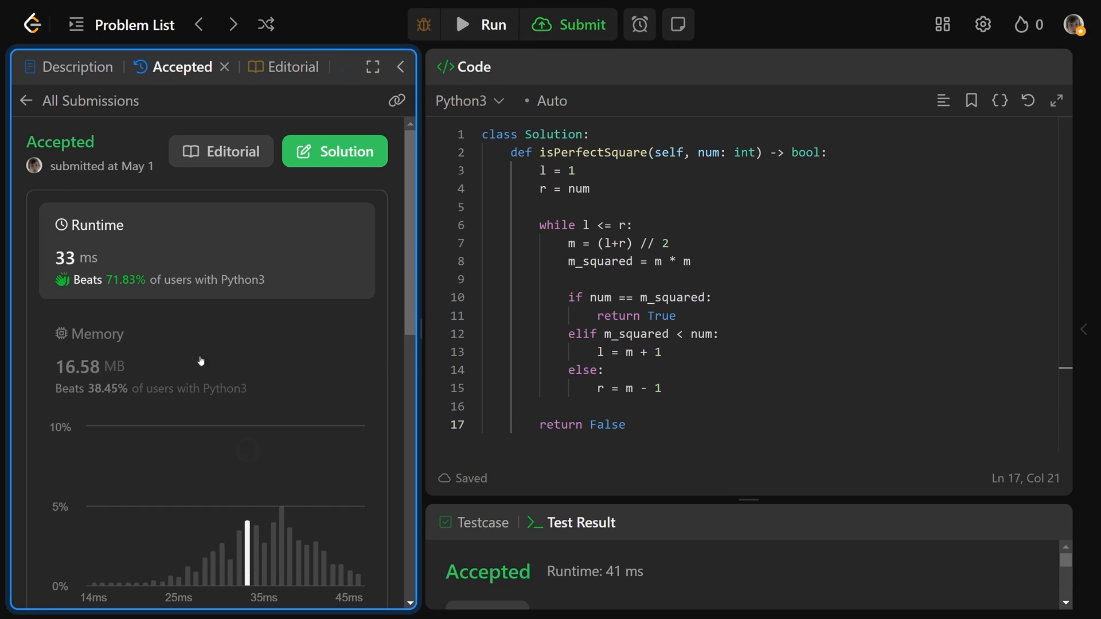
{"action": "left_click", "coordinate": [730, 417]}
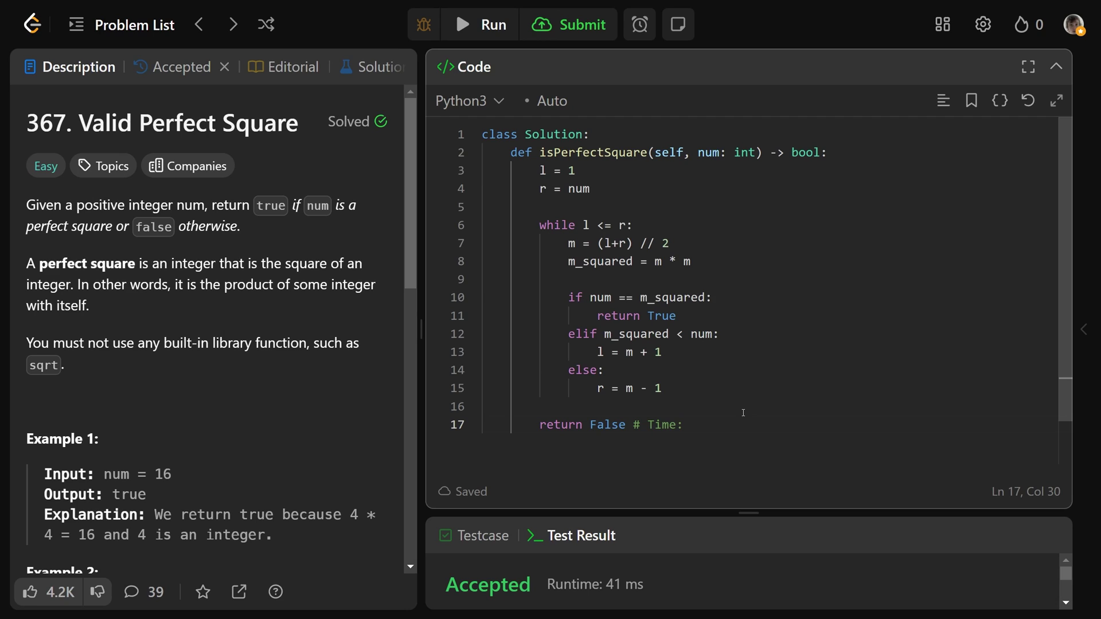
{"action": "type", "text": "O(l"}
{"action": "type", "text": "og n"}
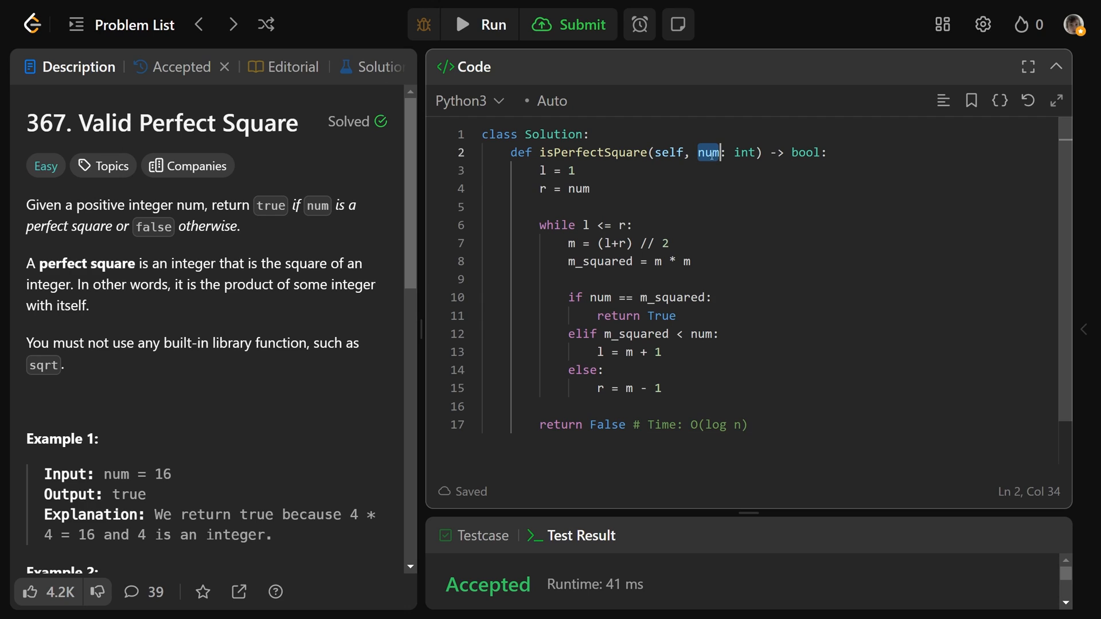
Append the comment '# Time: O(log n), Space: O(1)' after return False
{"action": "key", "text": "Right"}
{"action": "type", "text": ", Space: "}
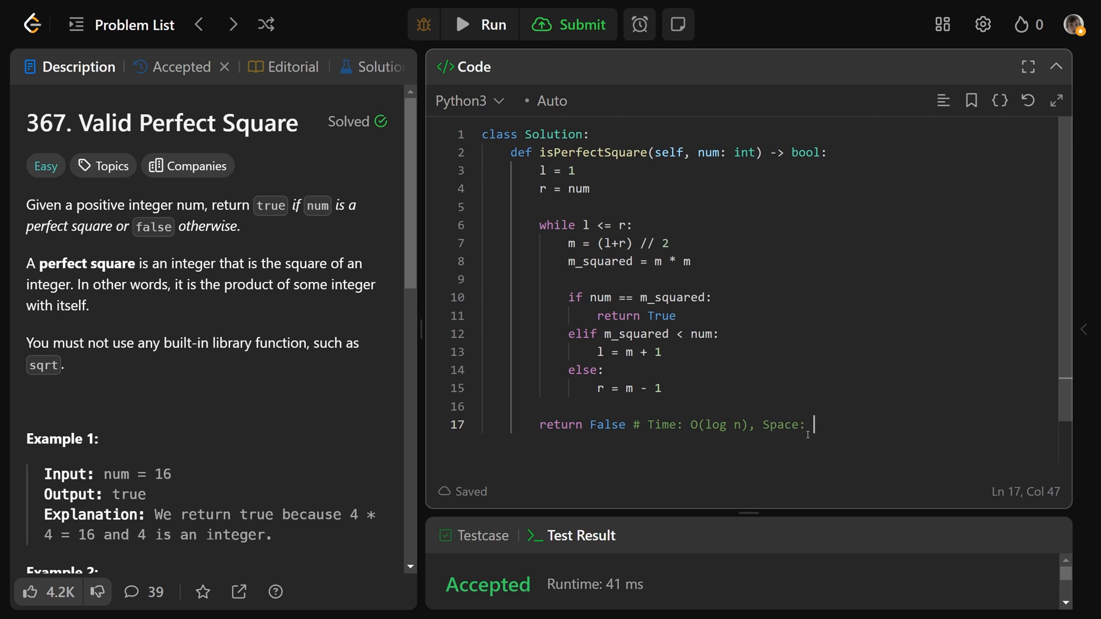
{"action": "type", "text": "O(1)"}
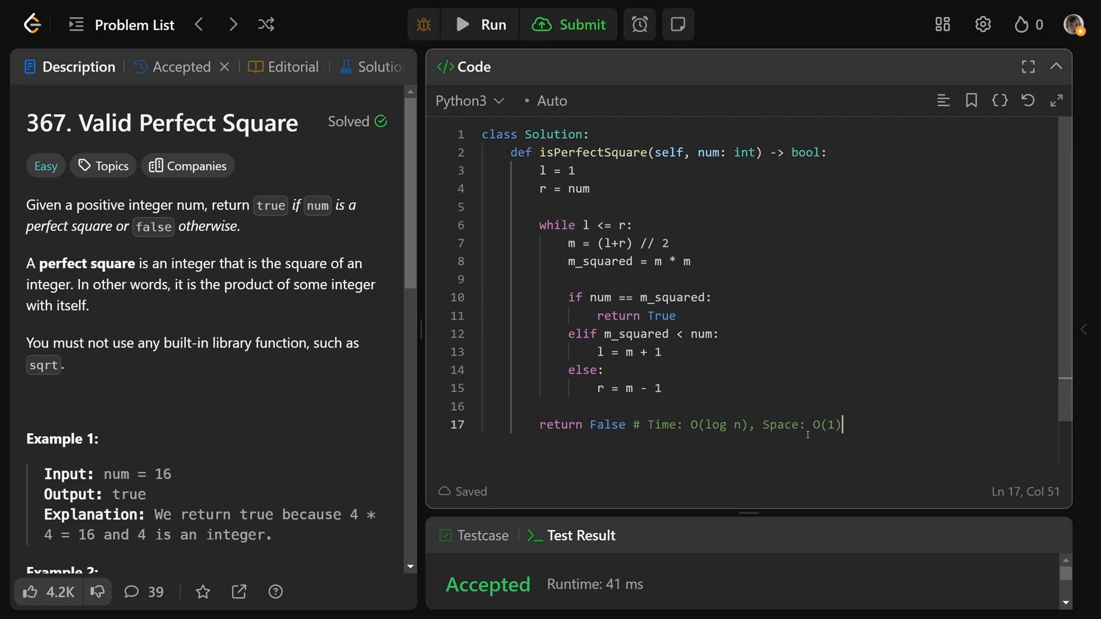